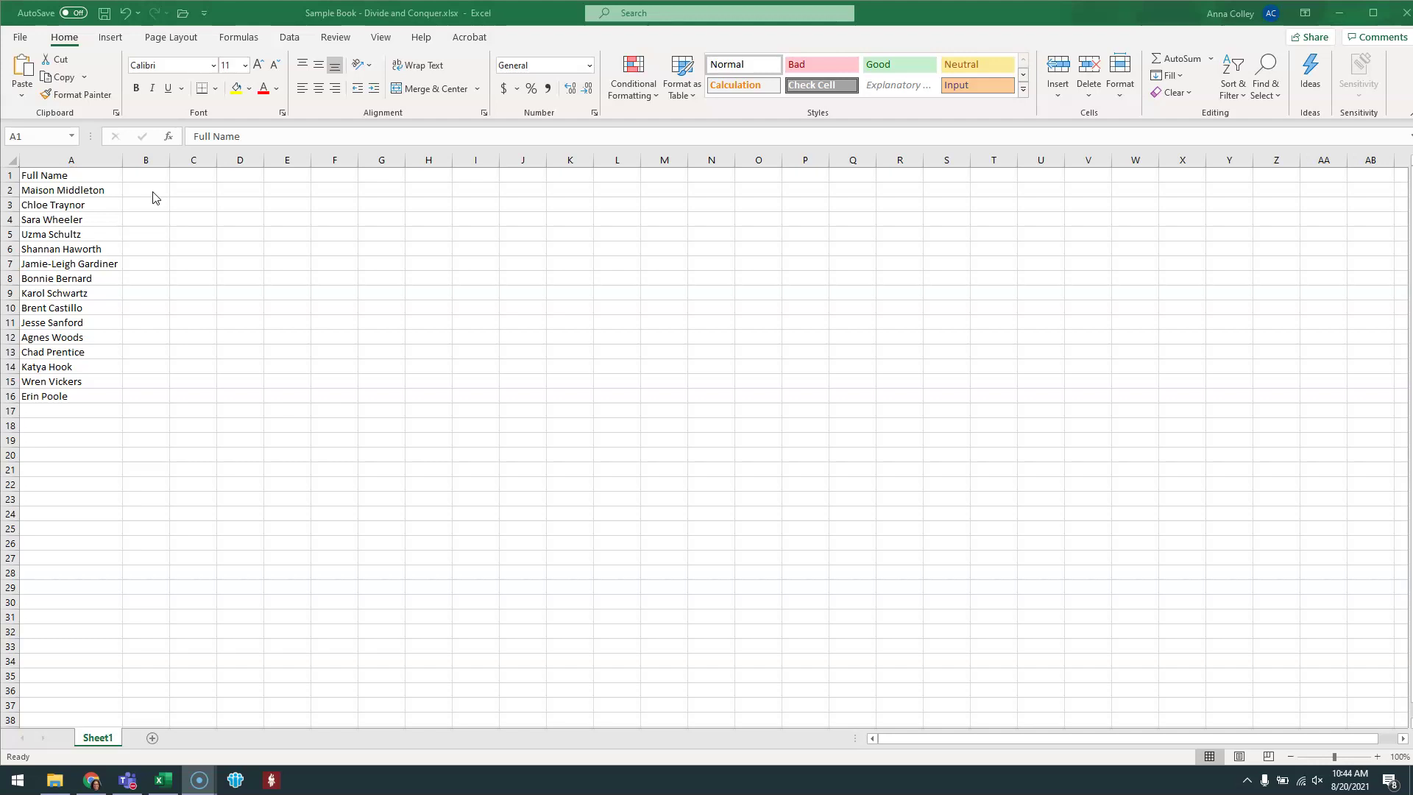
# Select the header and all 15 names in A1:A16 and switch to the Data tab.
pyautogui.click(72, 173)
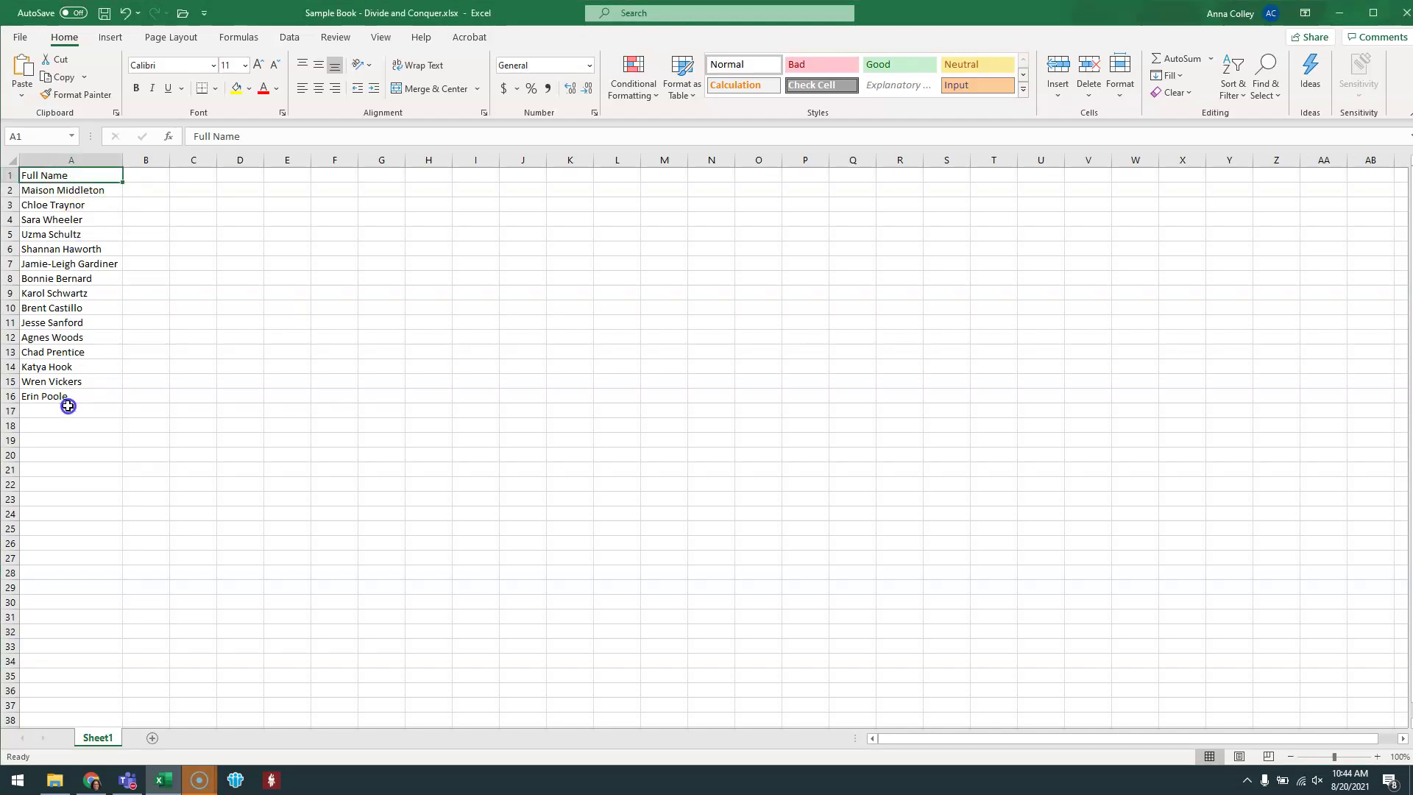
pyautogui.moveTo(78, 395); pyautogui.dragTo(98, 175)
pyautogui.click(98, 176)
pyautogui.hotkey('shift', 'Down')
pyautogui.hotkey('shift', 'Down')
pyautogui.hotkey('shift', 'Down')
pyautogui.hotkey('shift', 'Down')
pyautogui.hotkey('shift', 'Down')
pyautogui.hotkey('shift', 'Down')
pyautogui.hotkey('shift', 'Down')
pyautogui.hotkey('shift', 'Down')
pyautogui.hotkey('shift', 'Down')
pyautogui.hotkey('shift', 'Down')
pyautogui.hotkey('shift', 'Down')
pyautogui.hotkey('shift', 'Down')
pyautogui.hotkey('shift', 'Down')
pyautogui.hotkey('shift', 'Down')
pyautogui.hotkey('shift', 'Down')
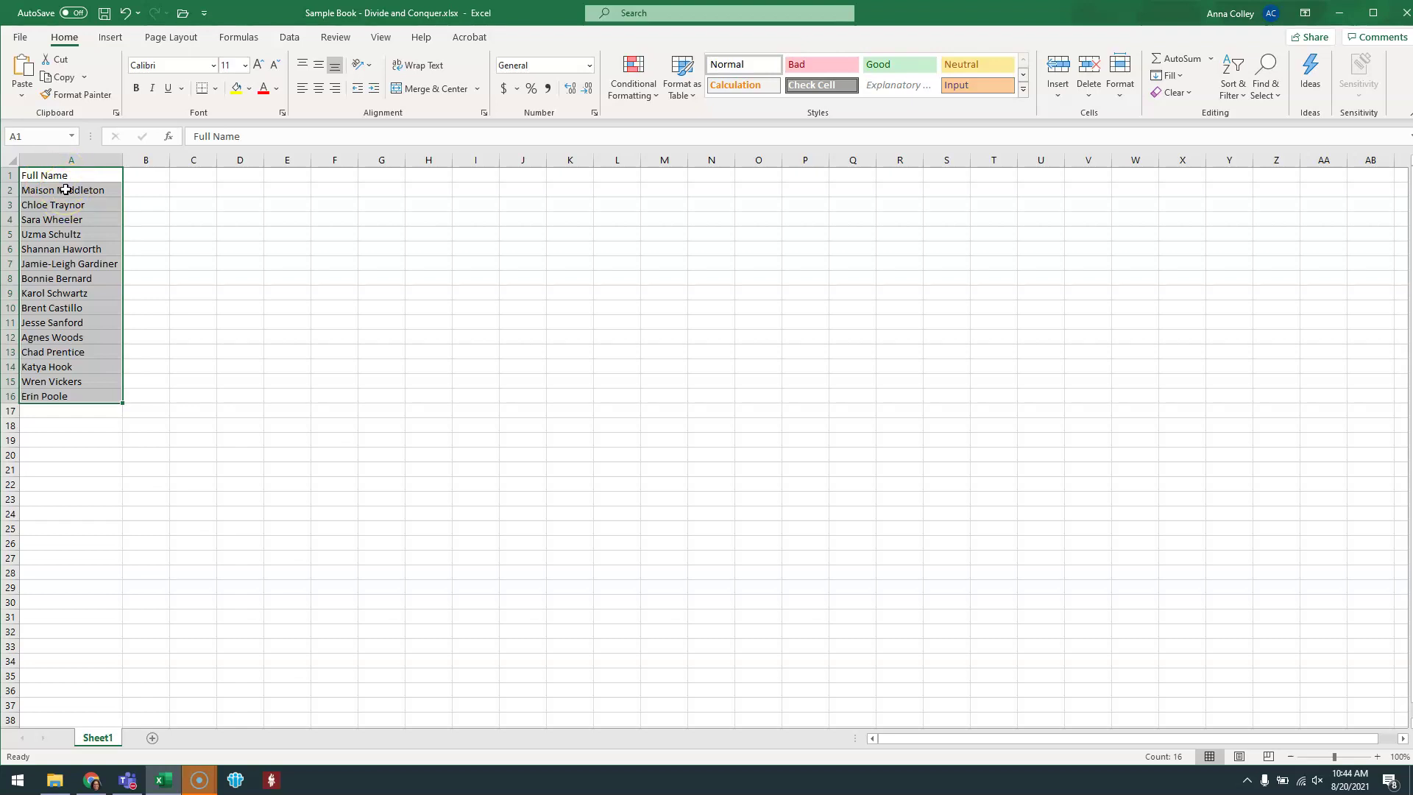
pyautogui.moveTo(66, 189); pyautogui.dragTo(53, 400)
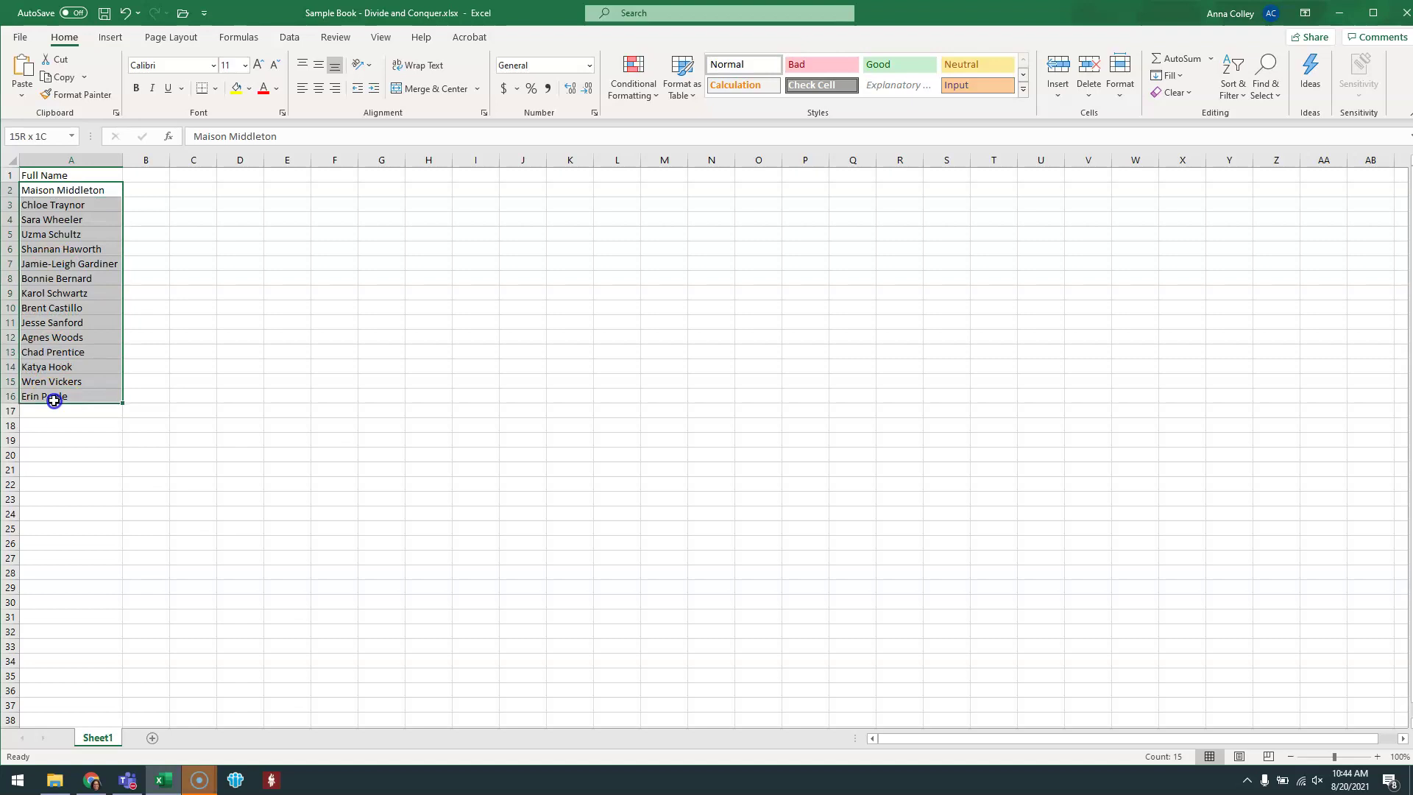
pyautogui.moveTo(28, 174); pyautogui.dragTo(53, 403)
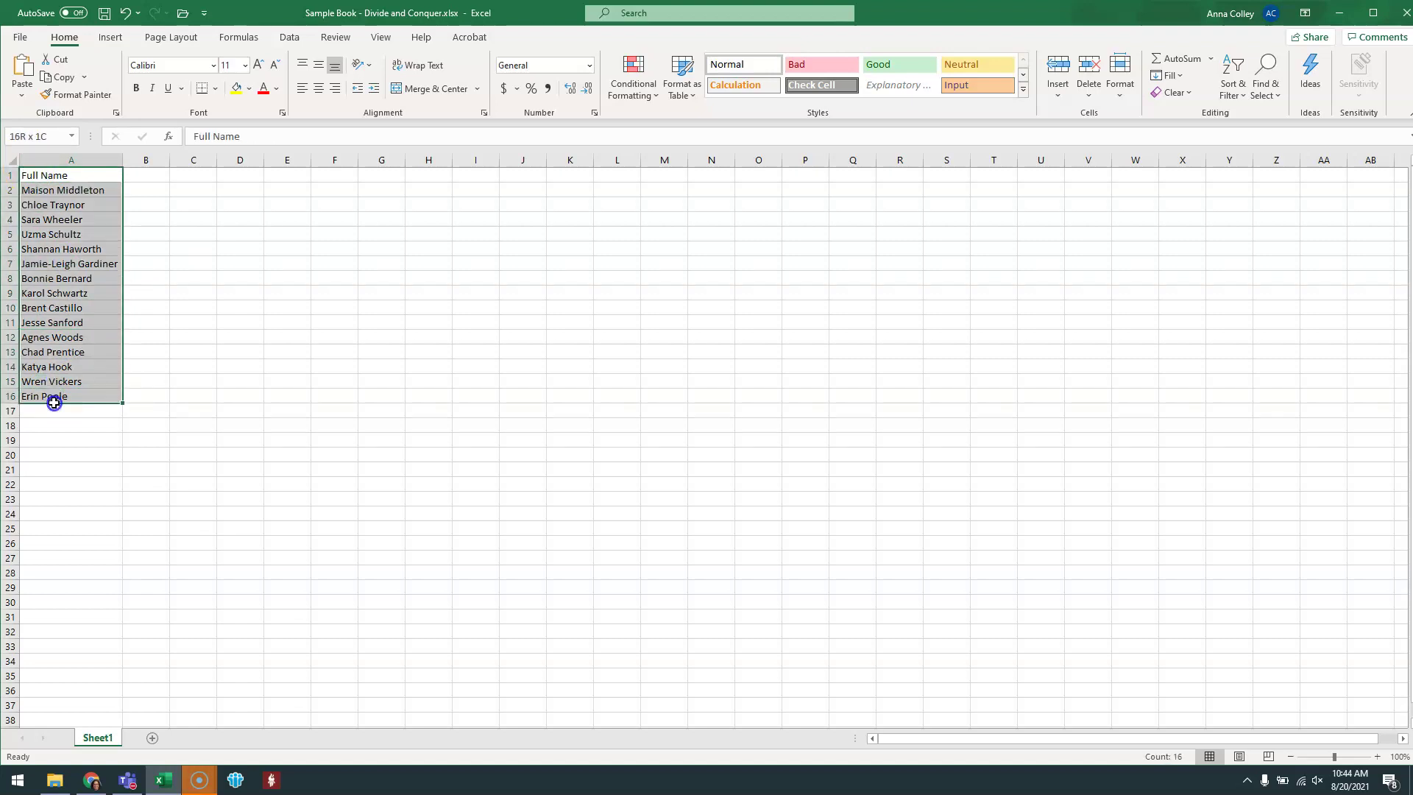
pyautogui.hotkey('alt', 'a')
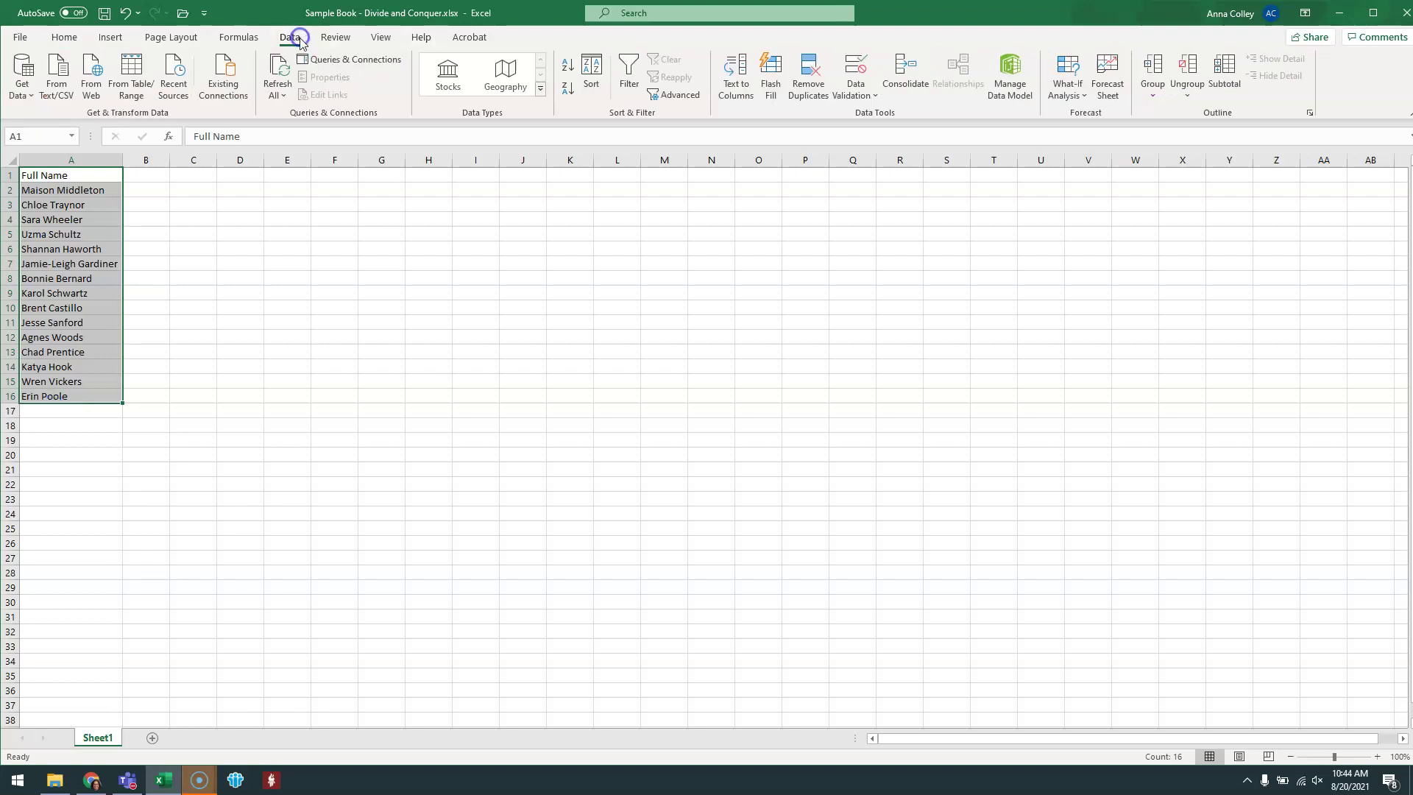
# Start Text to Columns on the selected names, keeping Delimited as the data type.
pyautogui.click(732, 81)
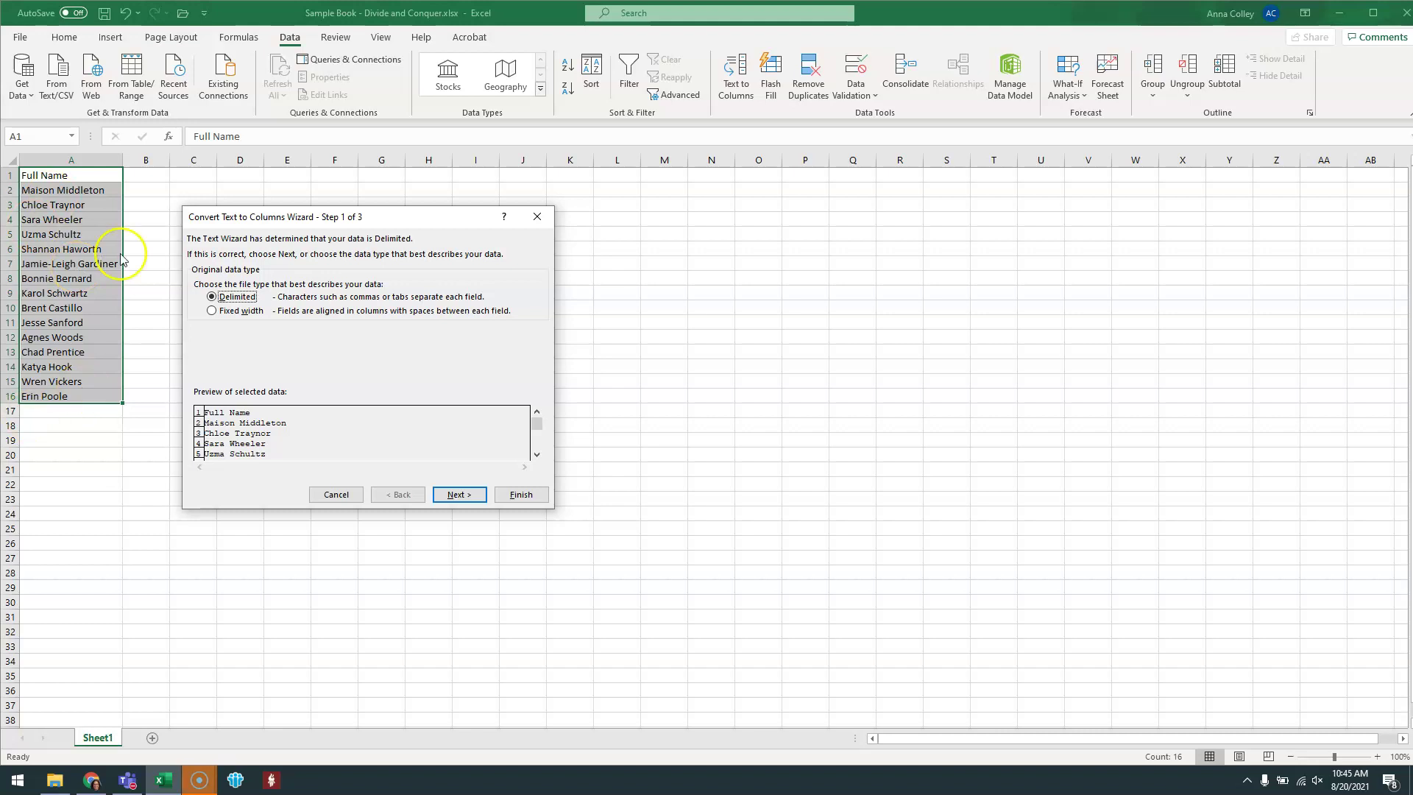
pyautogui.click(456, 495)
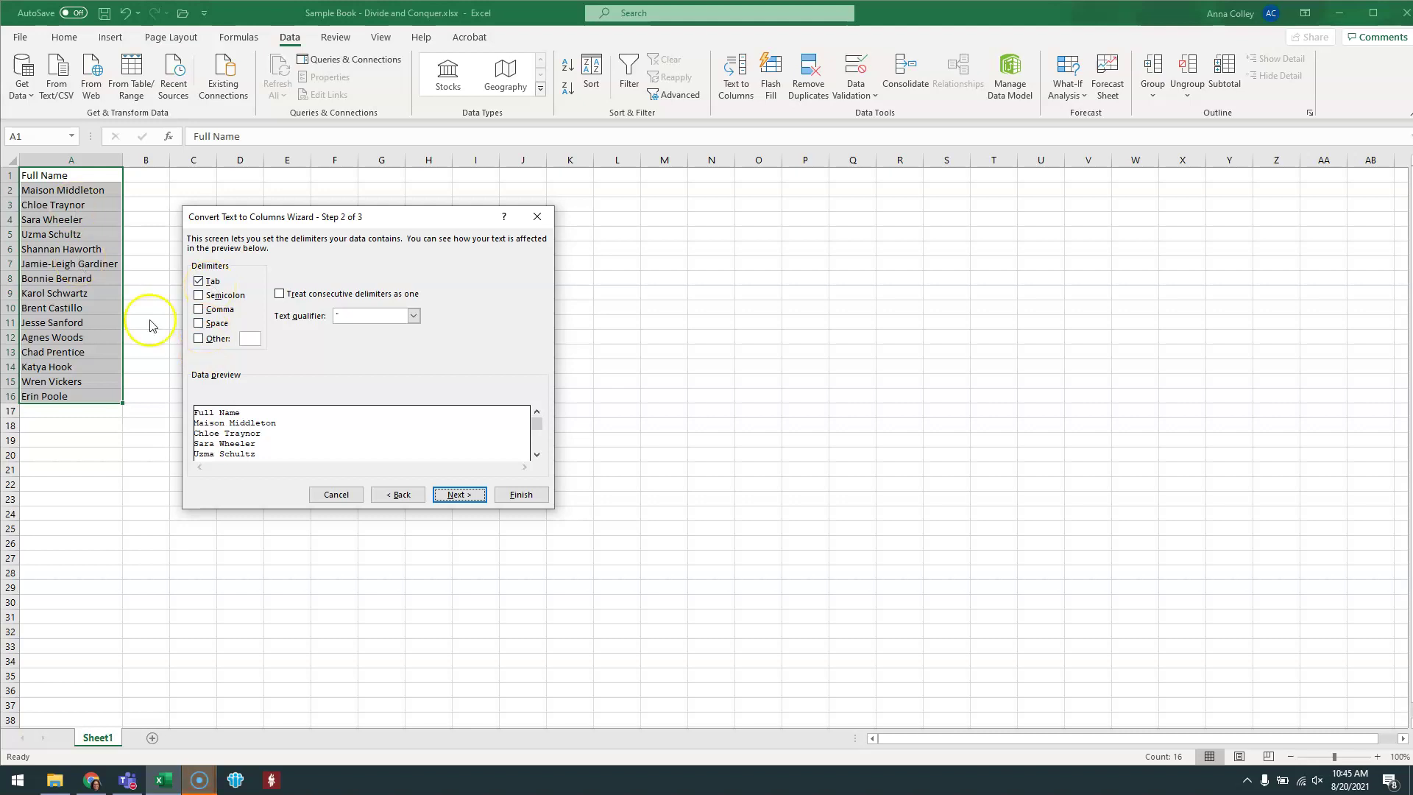
# Replace Tab with Space as the delimiter and continue to step 3.
pyautogui.click(197, 281)
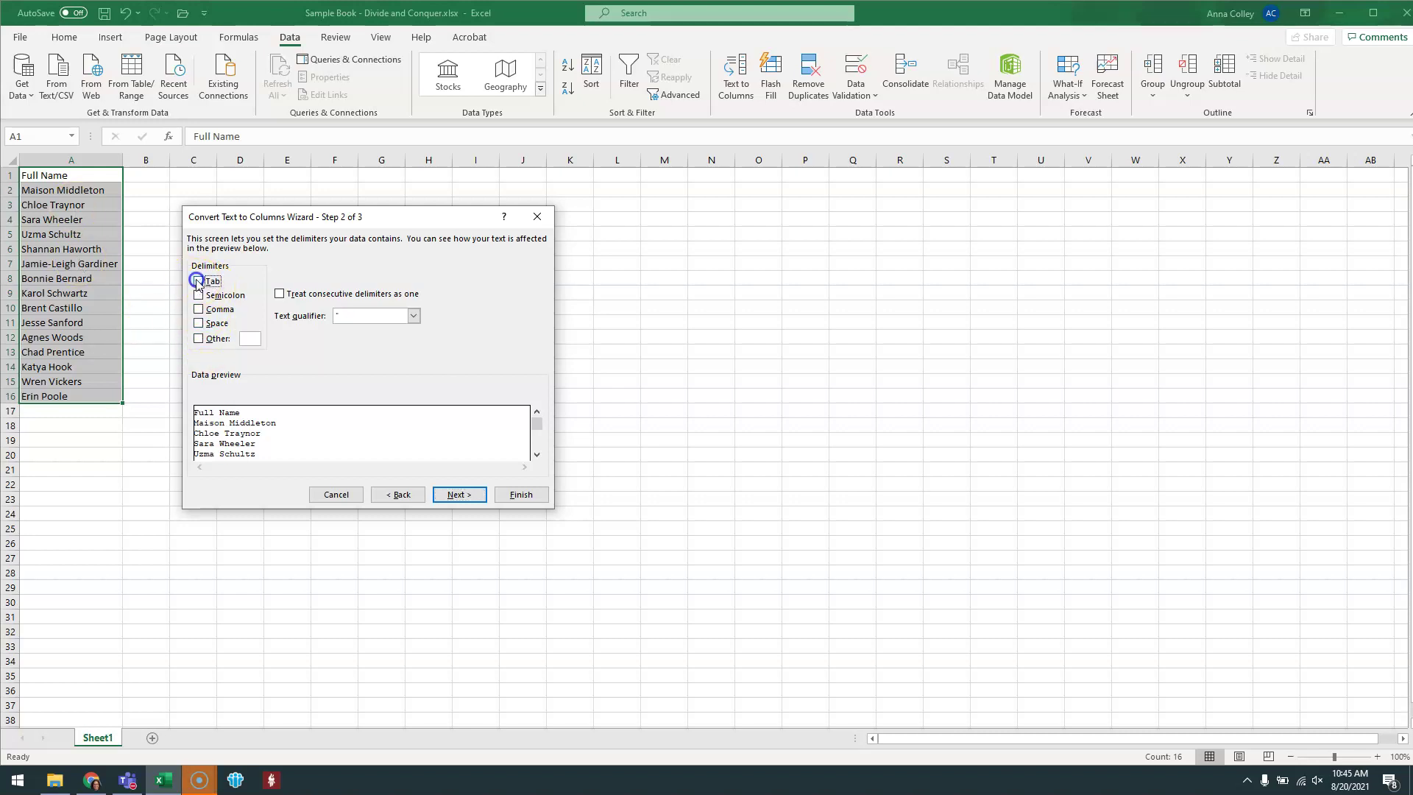
pyautogui.click(198, 323)
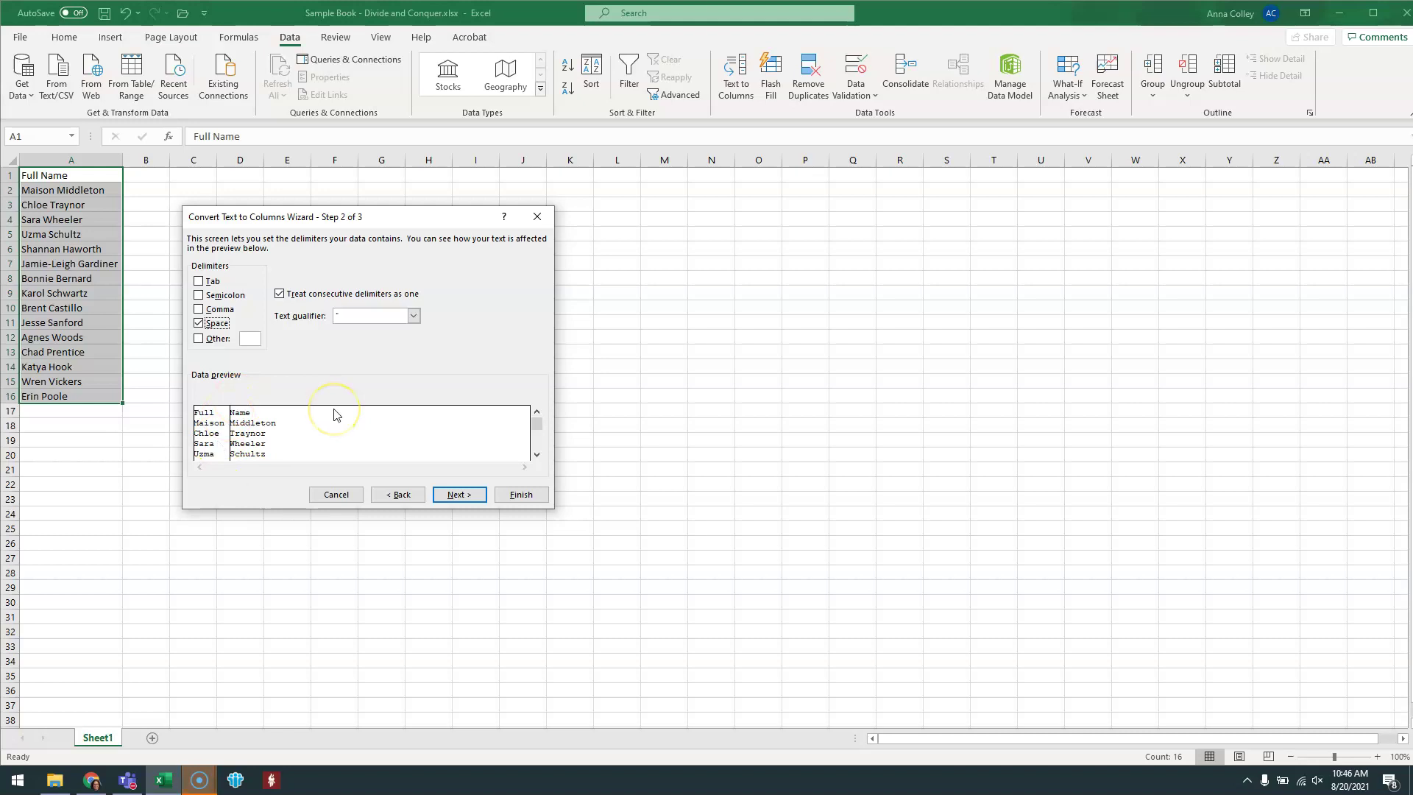
pyautogui.click(460, 496)
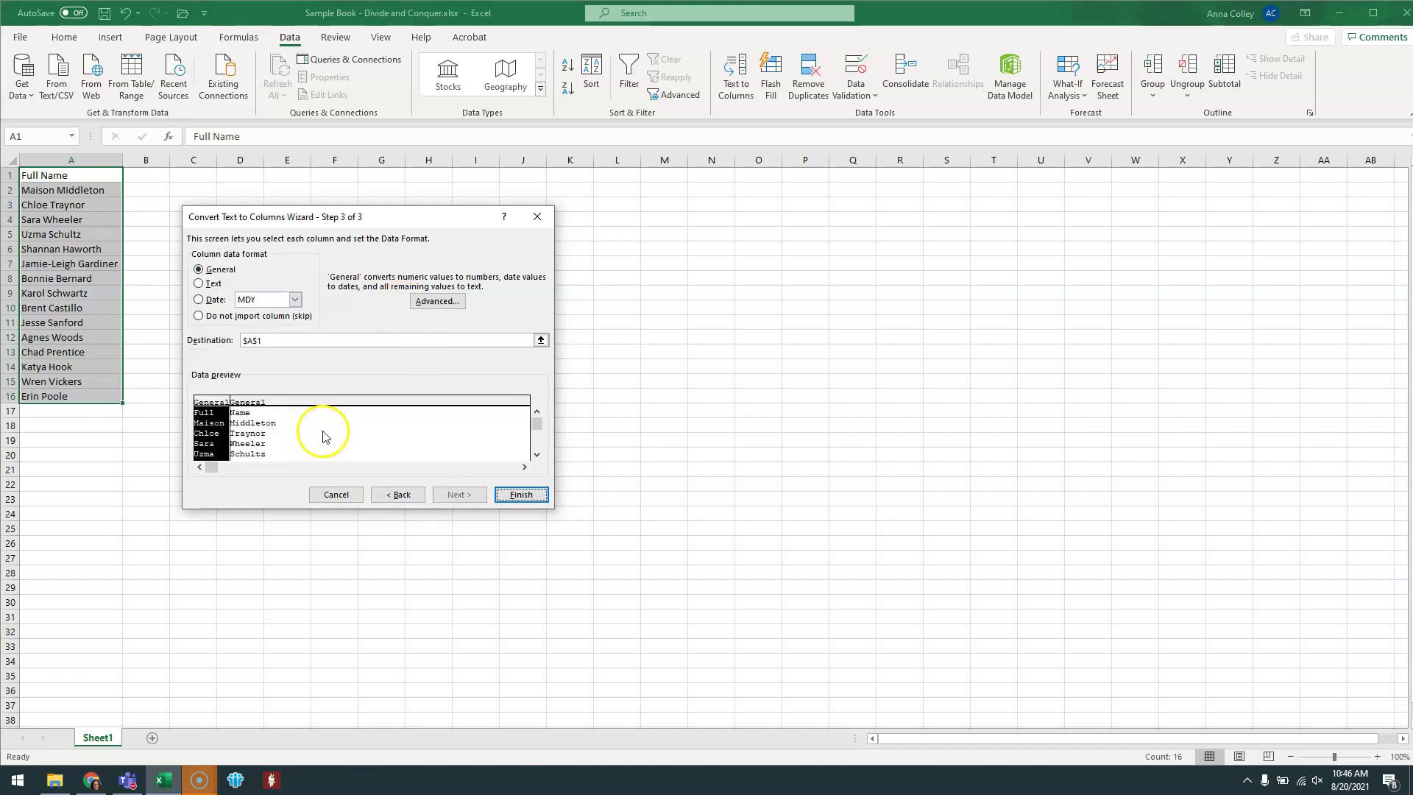
# Finish the split and head columns A and B as 'First Name' and 'Last Name'.
pyautogui.click(512, 500)
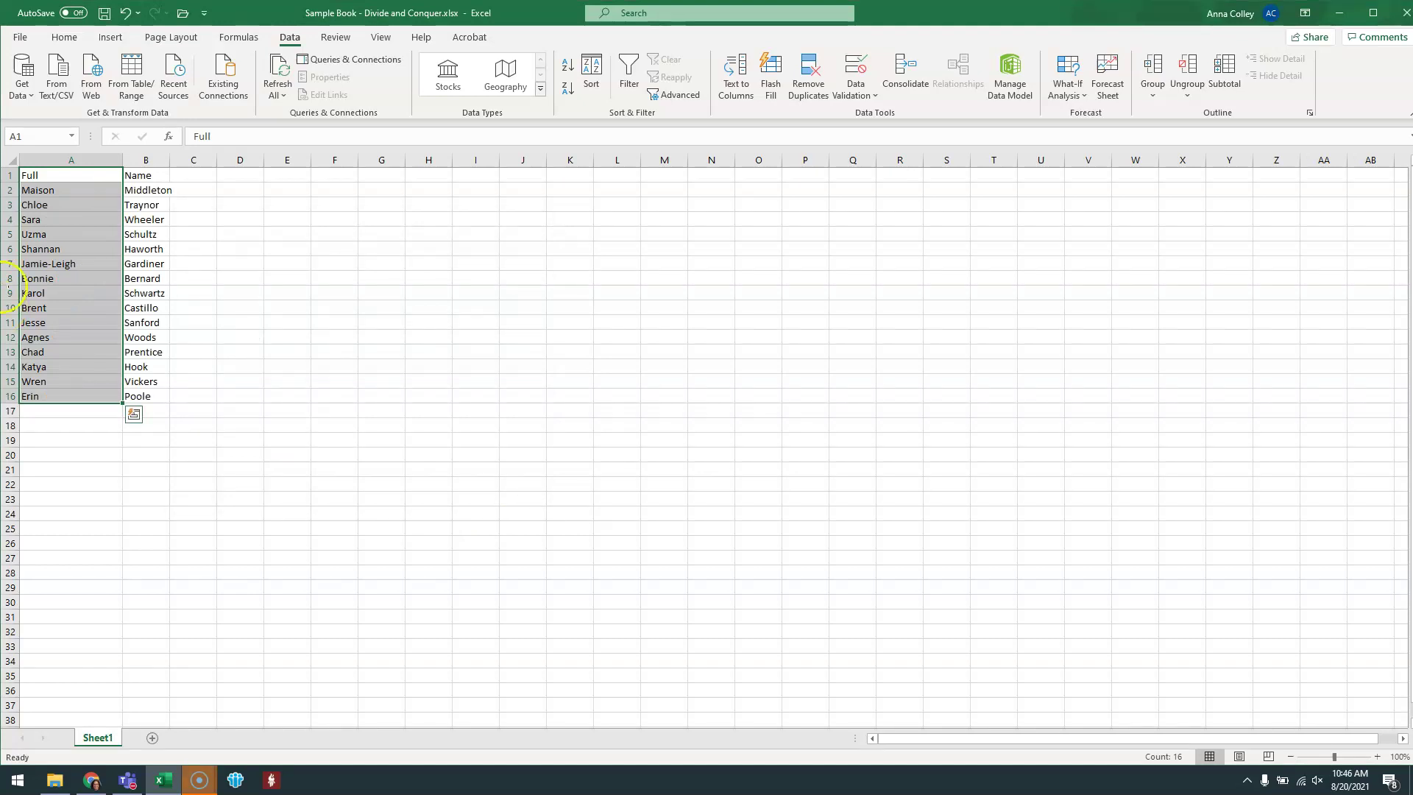
pyautogui.click(98, 178)
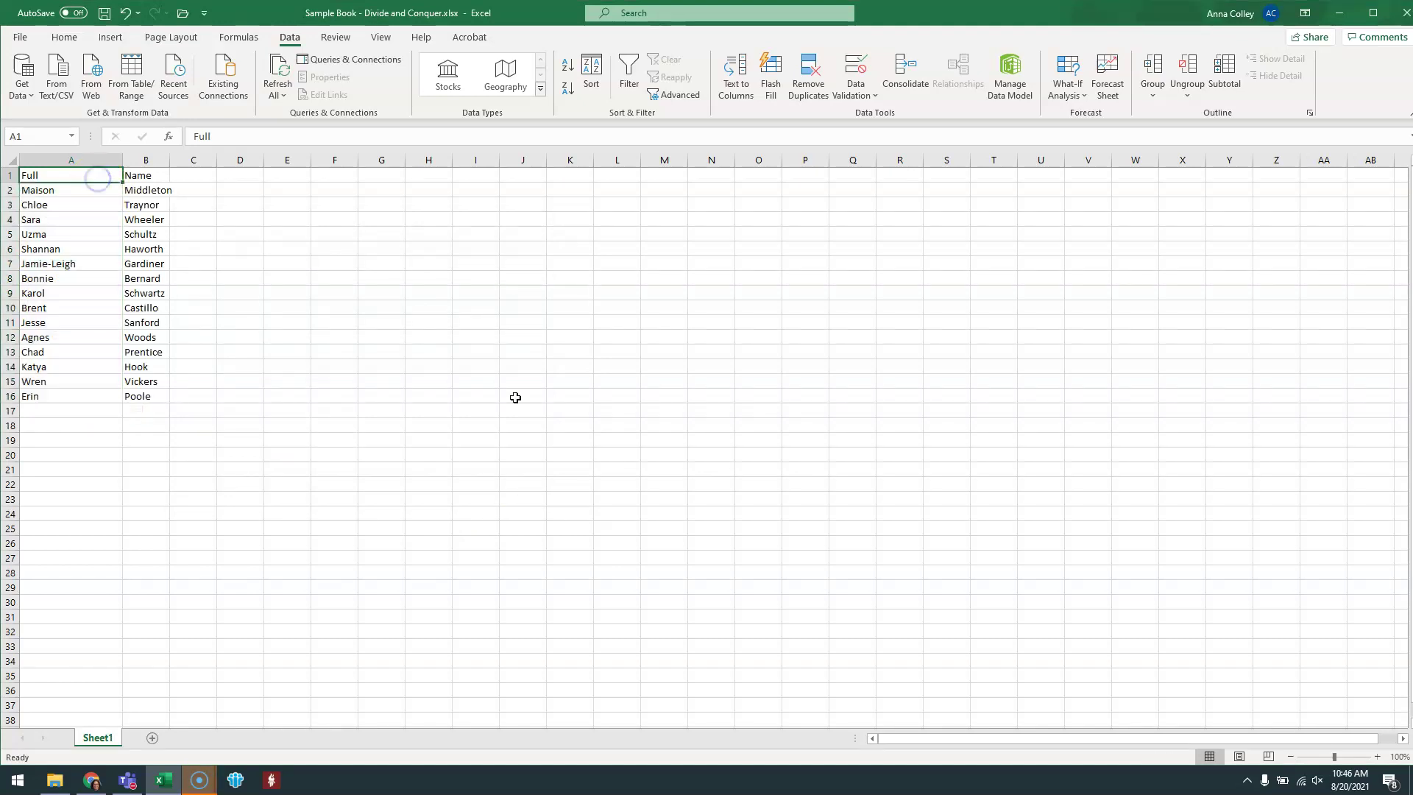
pyautogui.write('First N ')
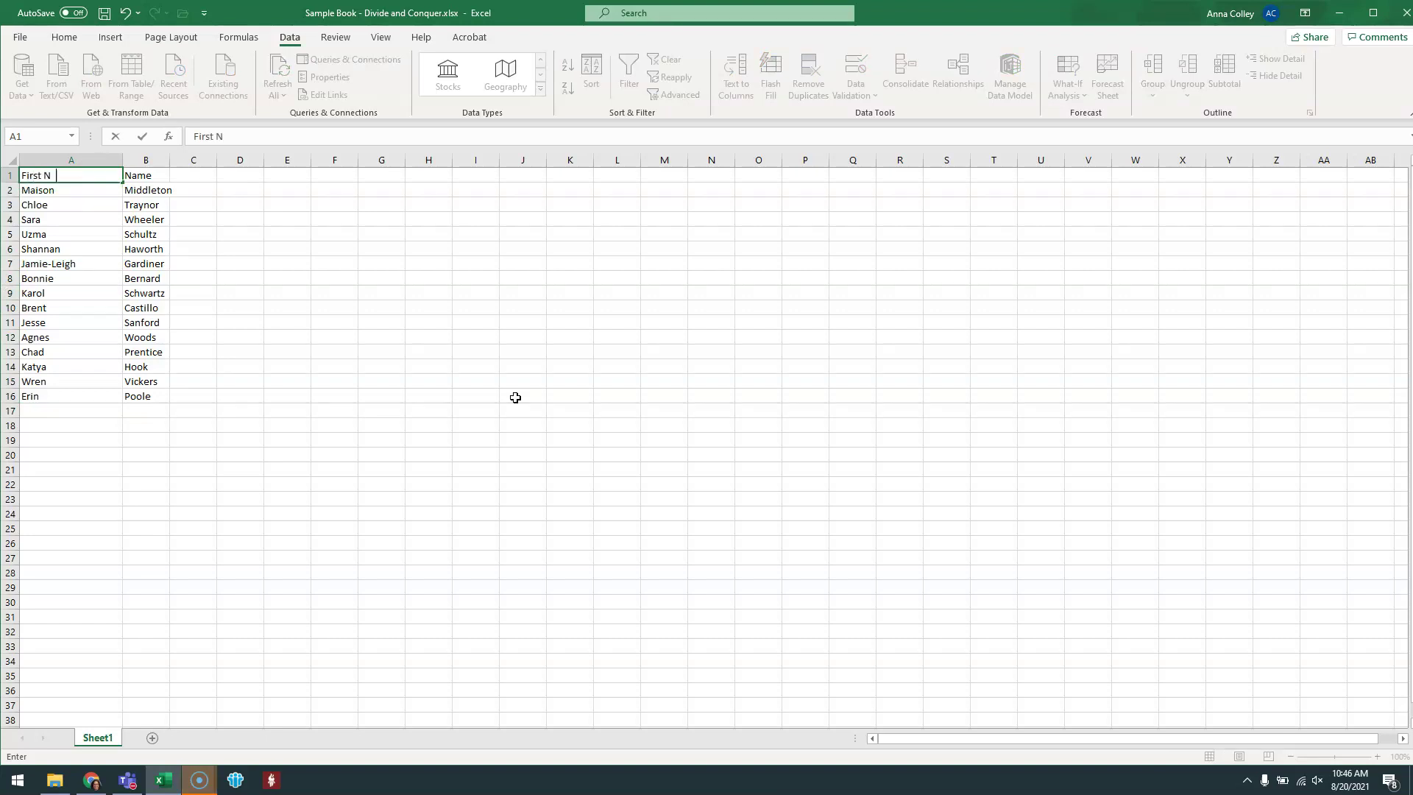
pyautogui.write('me')
pyautogui.press('Tab')
pyautogui.write('Last Na')
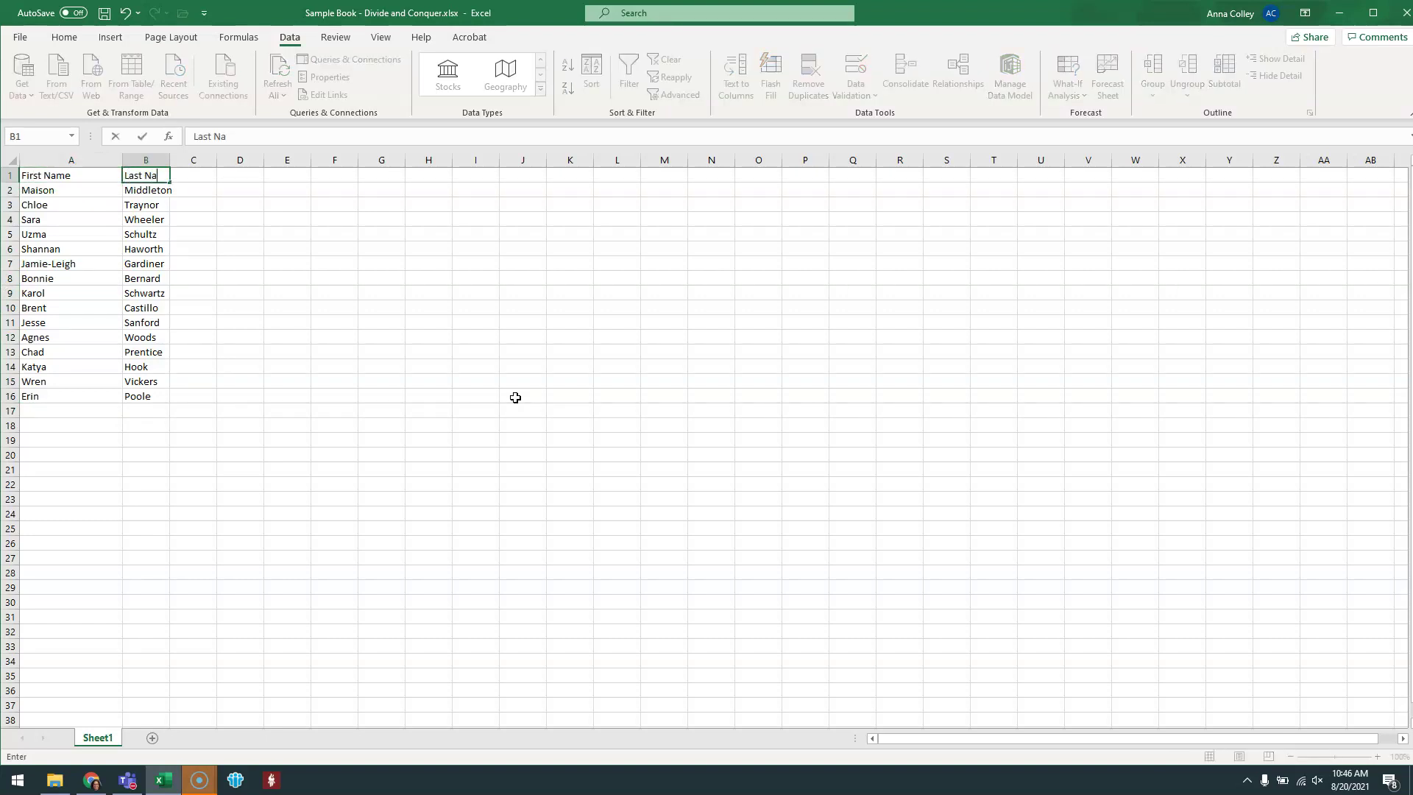
pyautogui.write('me')
pyautogui.press('Tab')
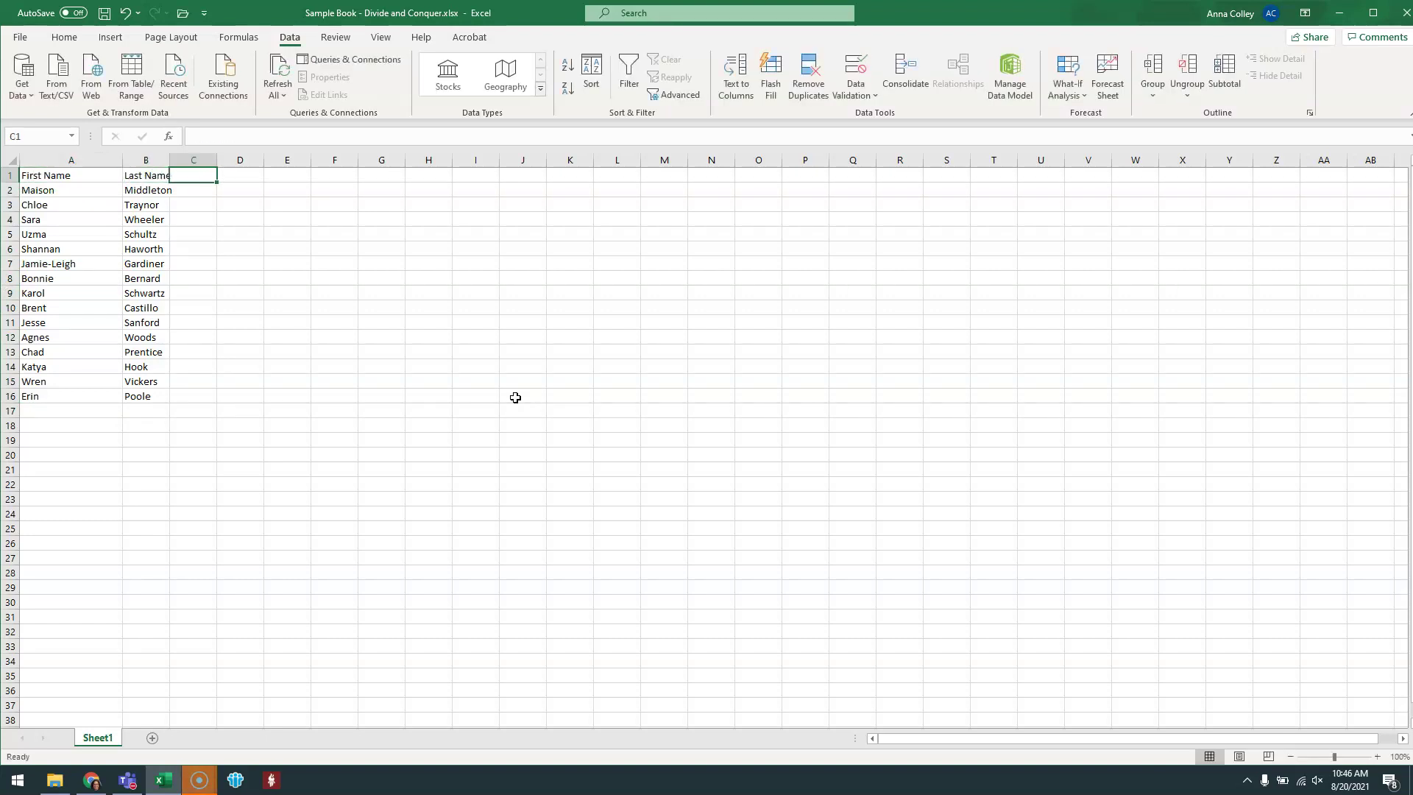
# Auto-fit columns A and B, head C1 'Full Name', and widen column C.
pyautogui.doubleClick(168, 160)
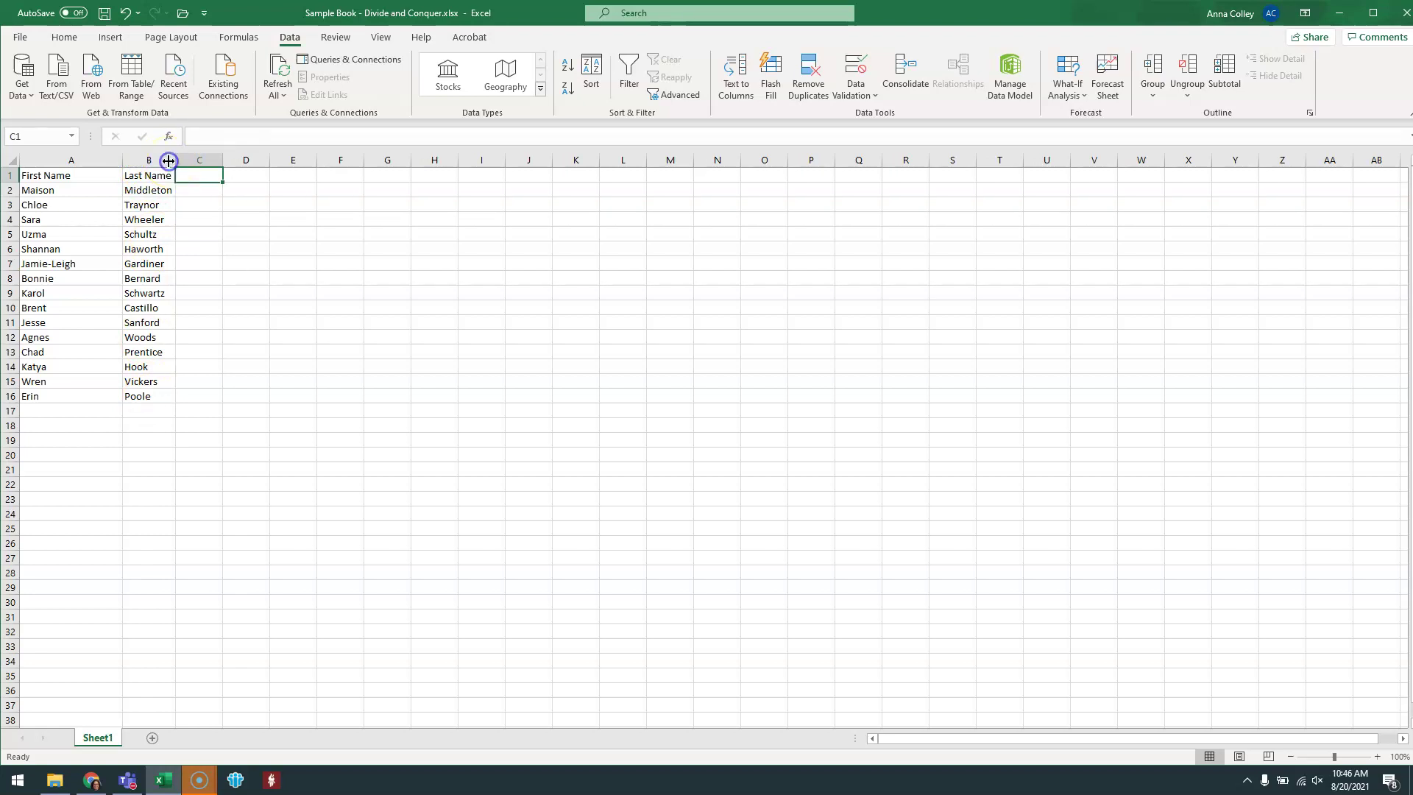
pyautogui.doubleClick(127, 165)
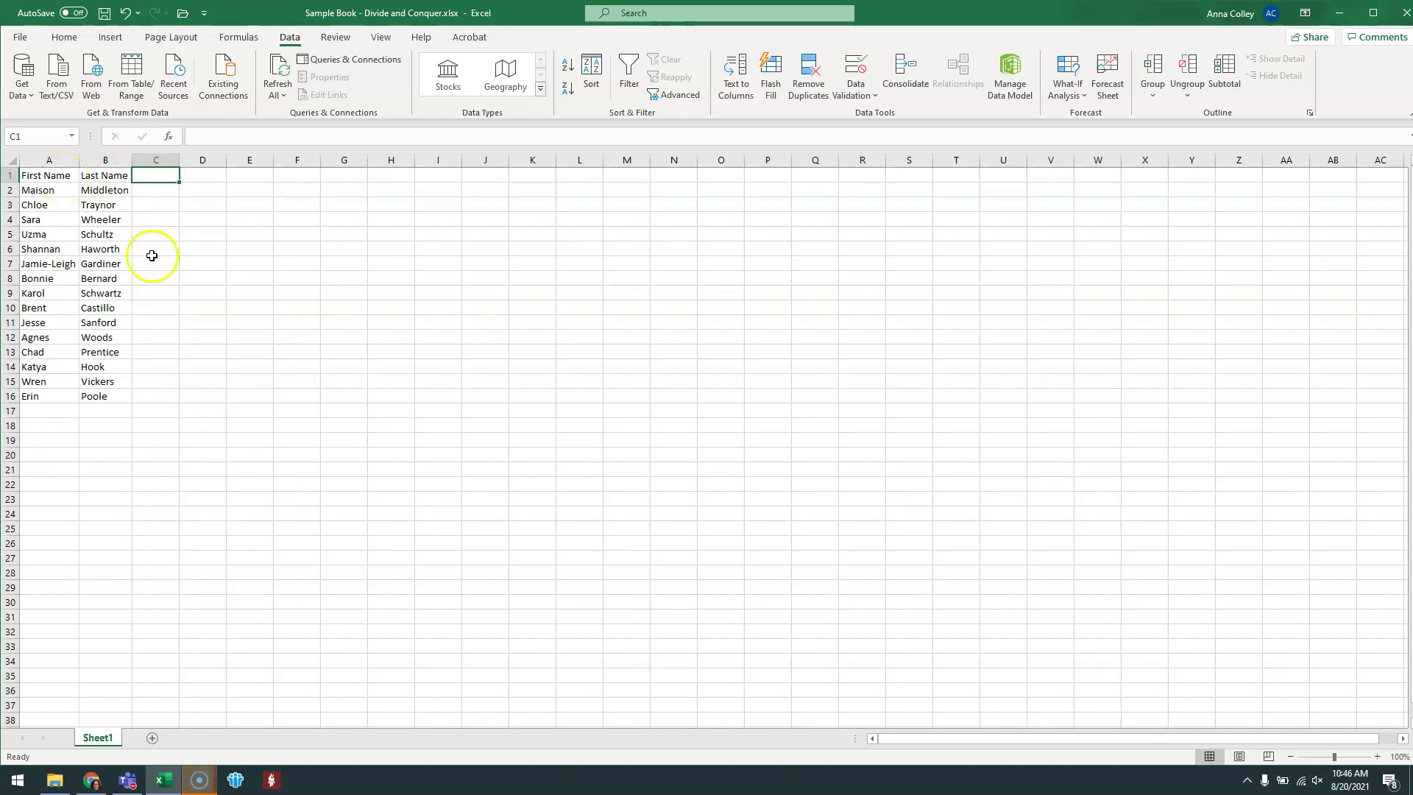
pyautogui.write('Full Name')
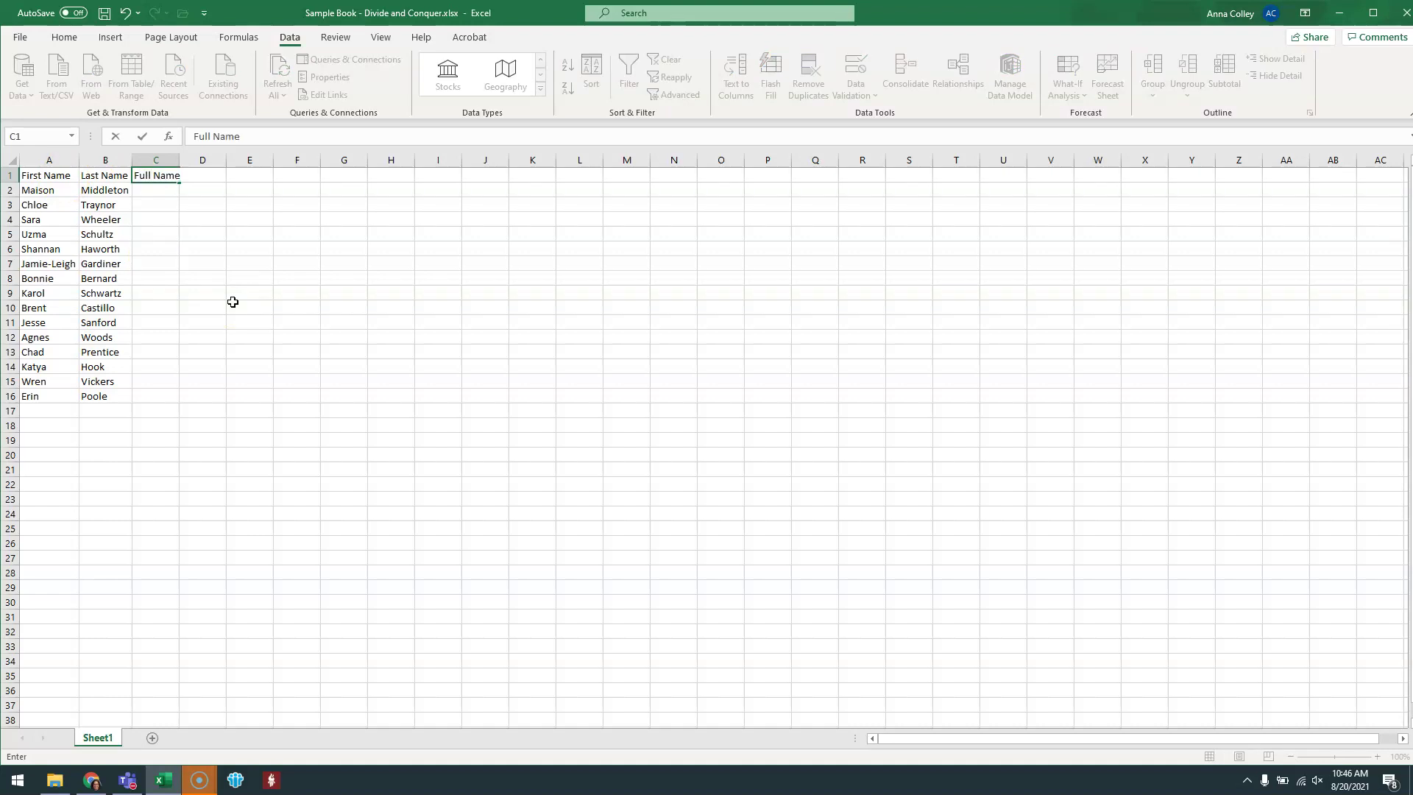
pyautogui.press('Return')
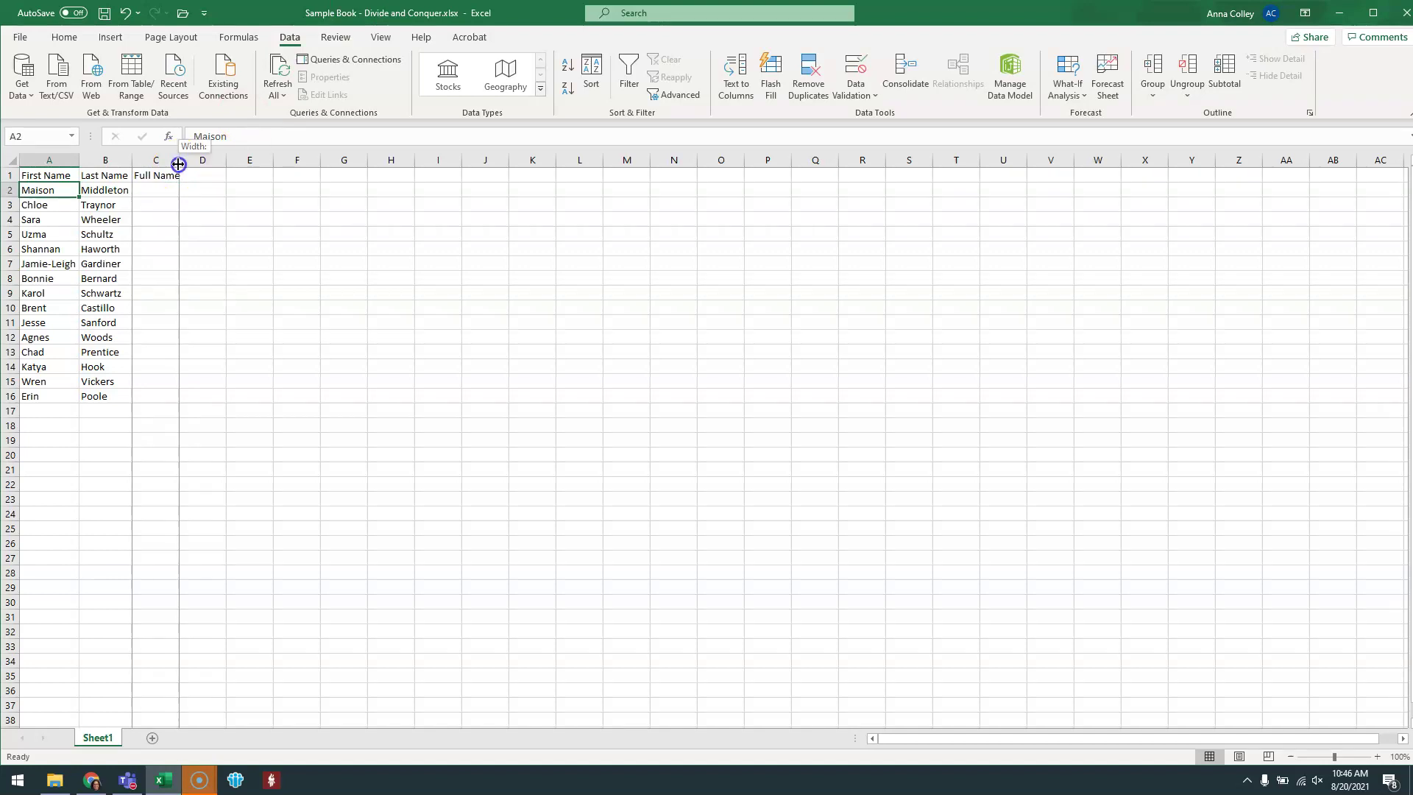
pyautogui.moveTo(179, 164); pyautogui.dragTo(183, 163)
pyautogui.click(169, 196)
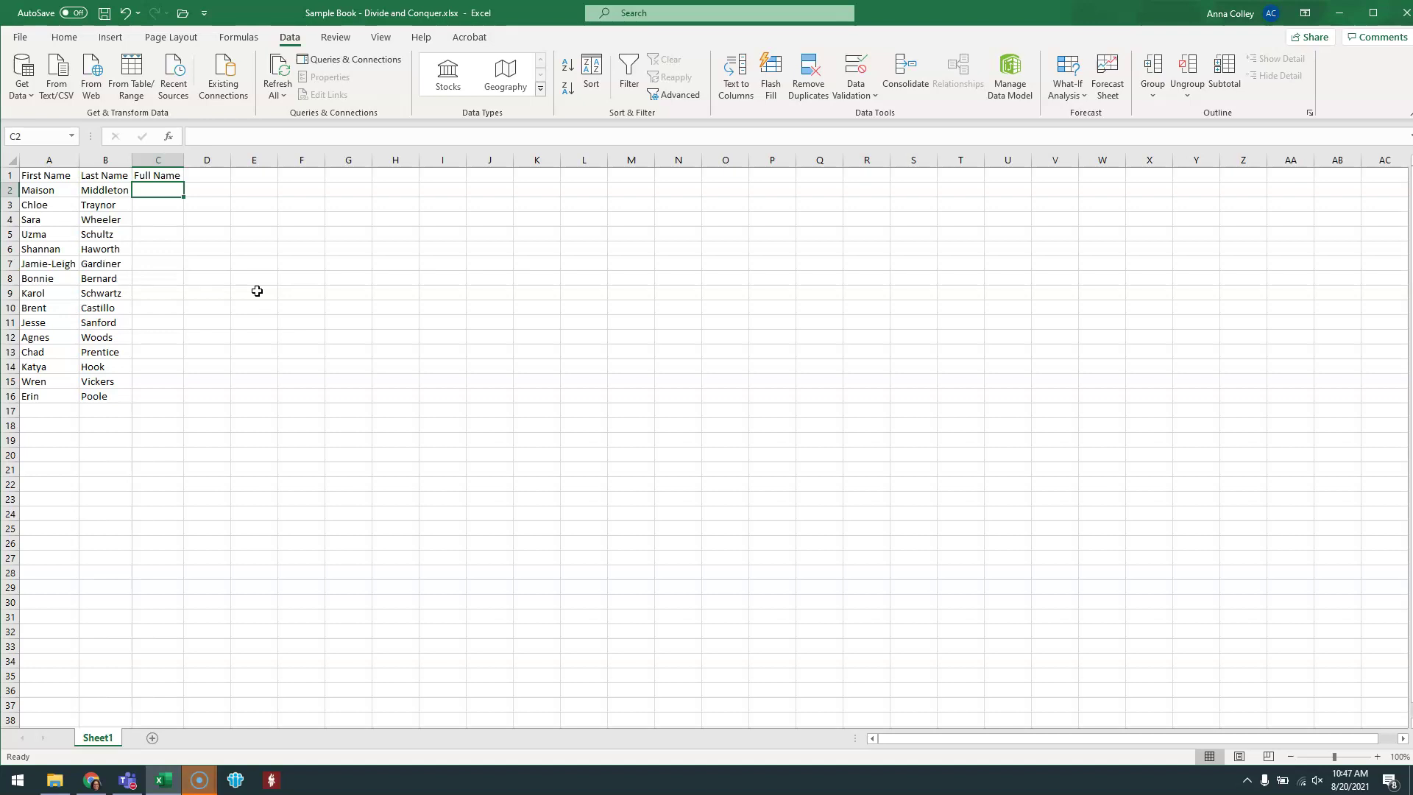
pyautogui.write('=')
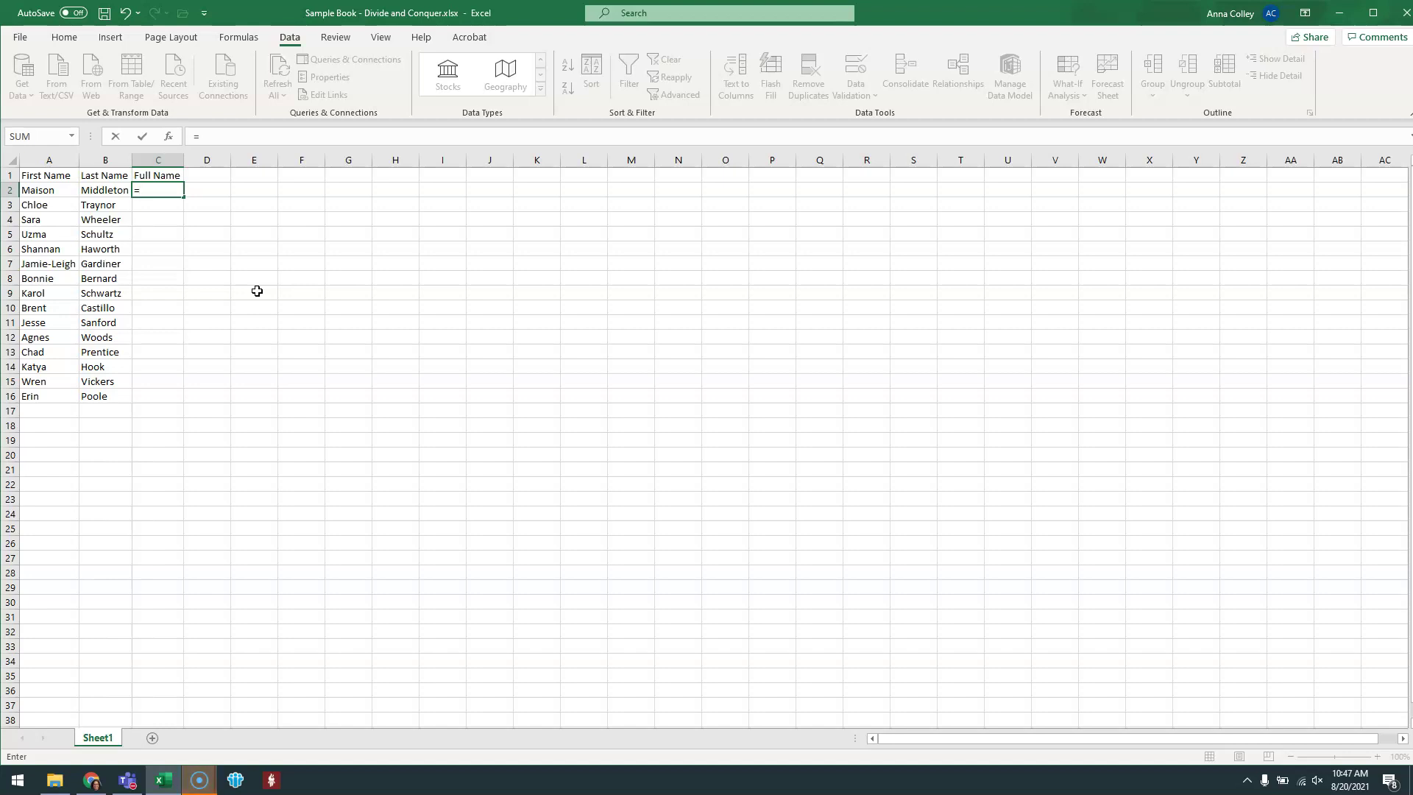
pyautogui.write('c')
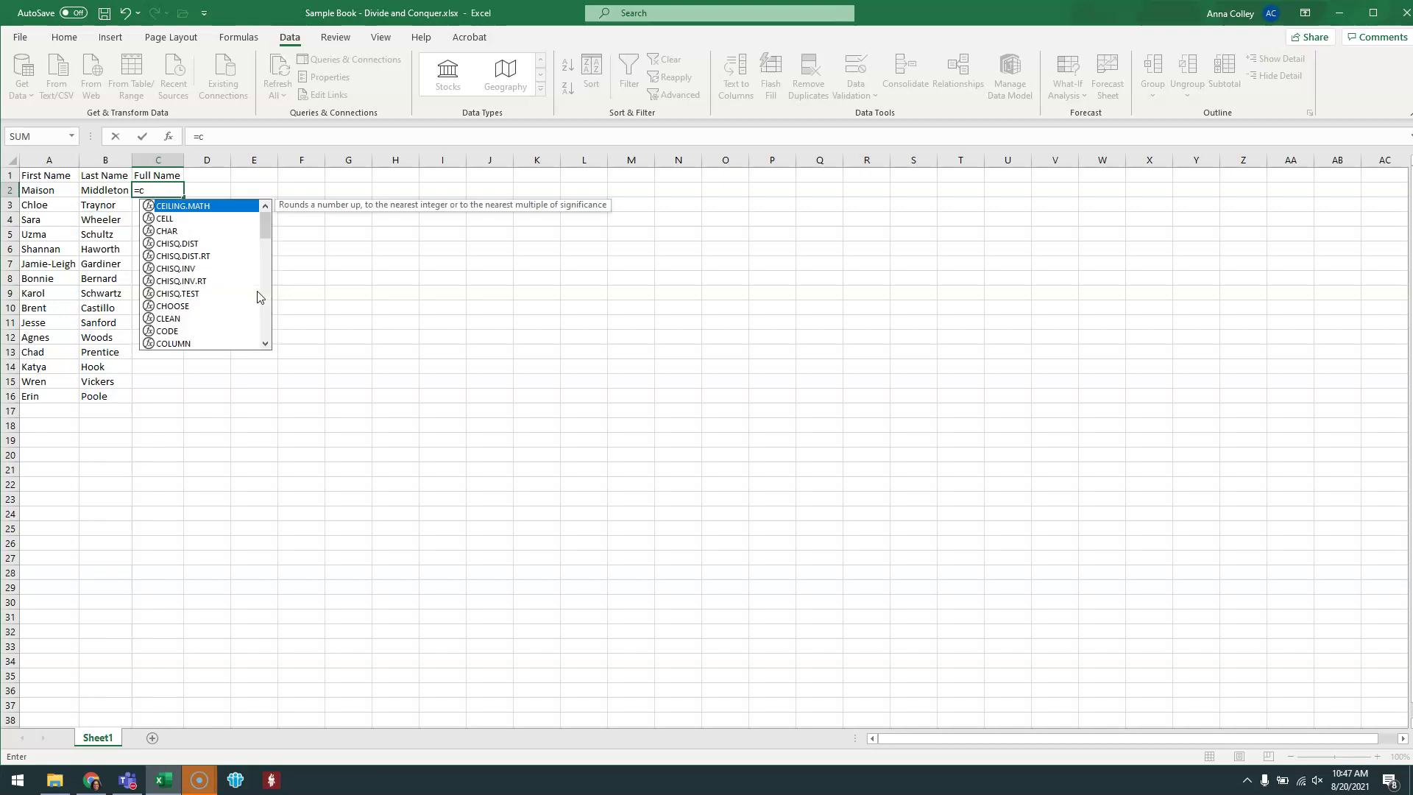
pyautogui.write('oncate')
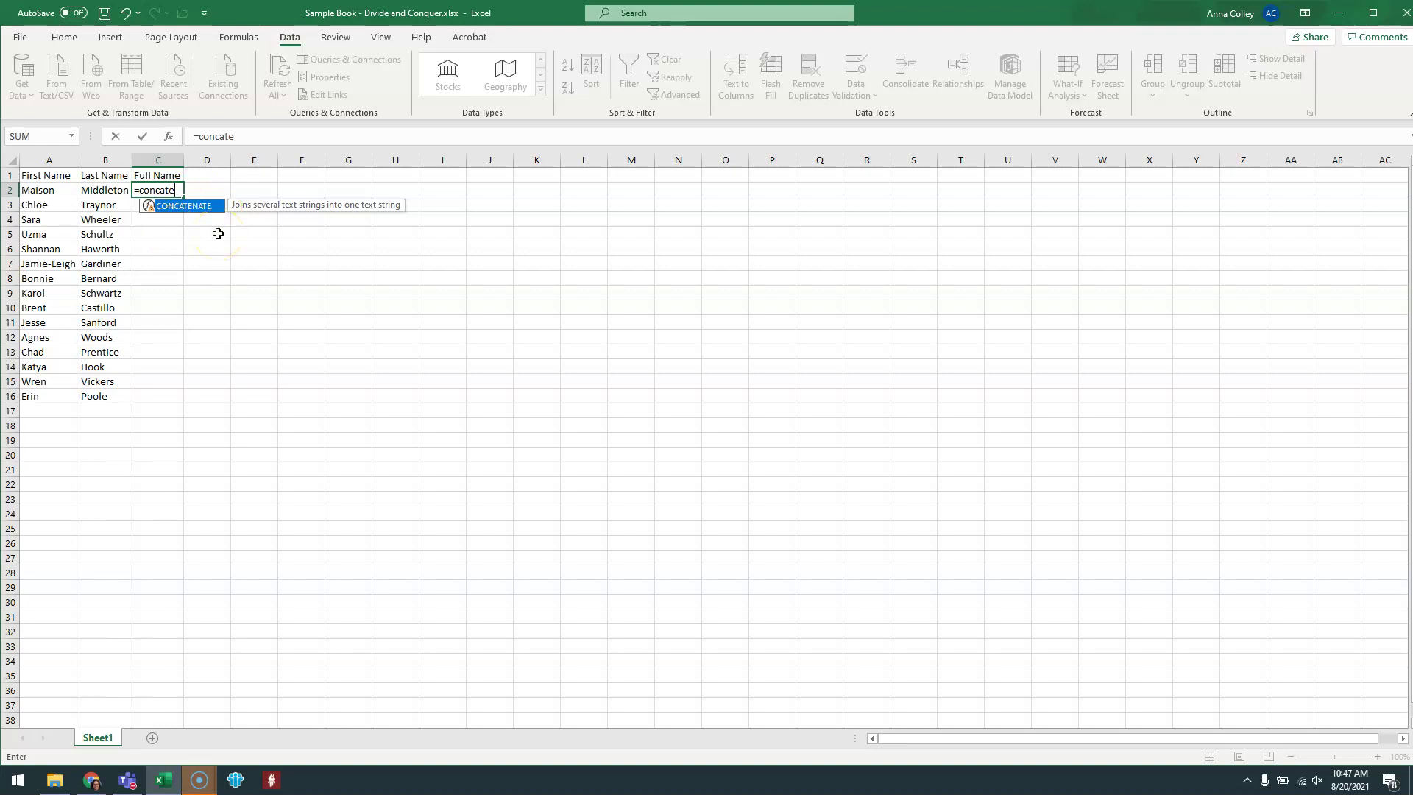
pyautogui.press('Tab')
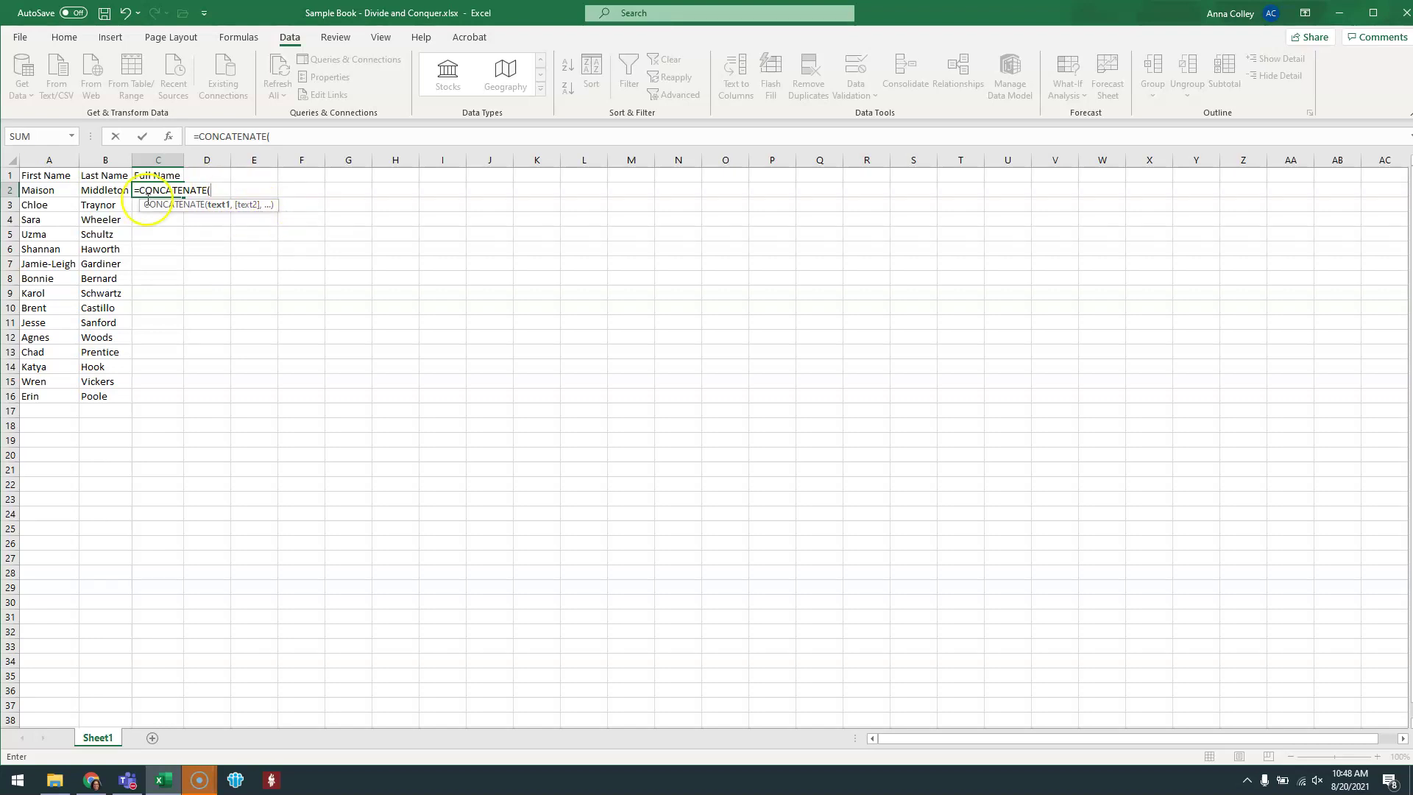
pyautogui.click(63, 190)
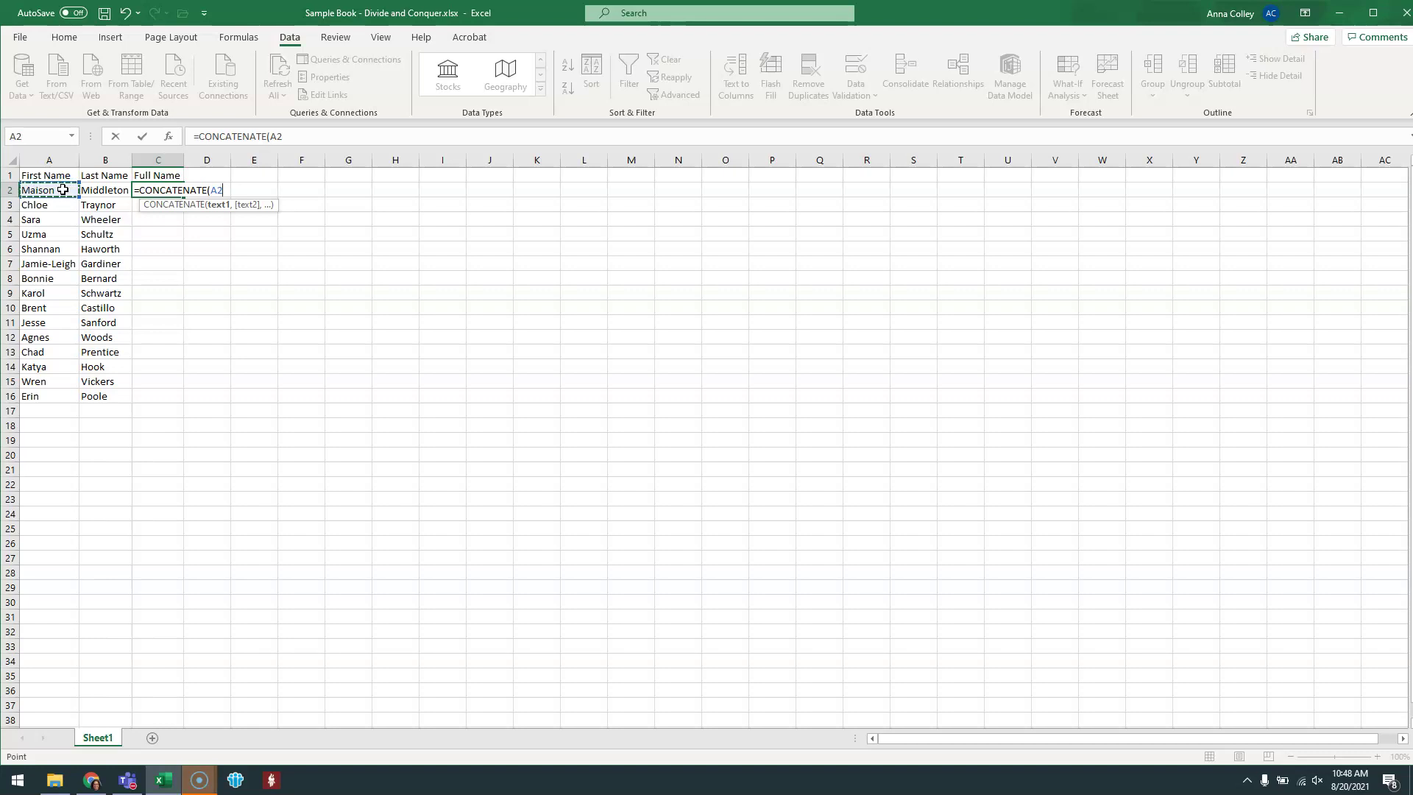
pyautogui.write(',')
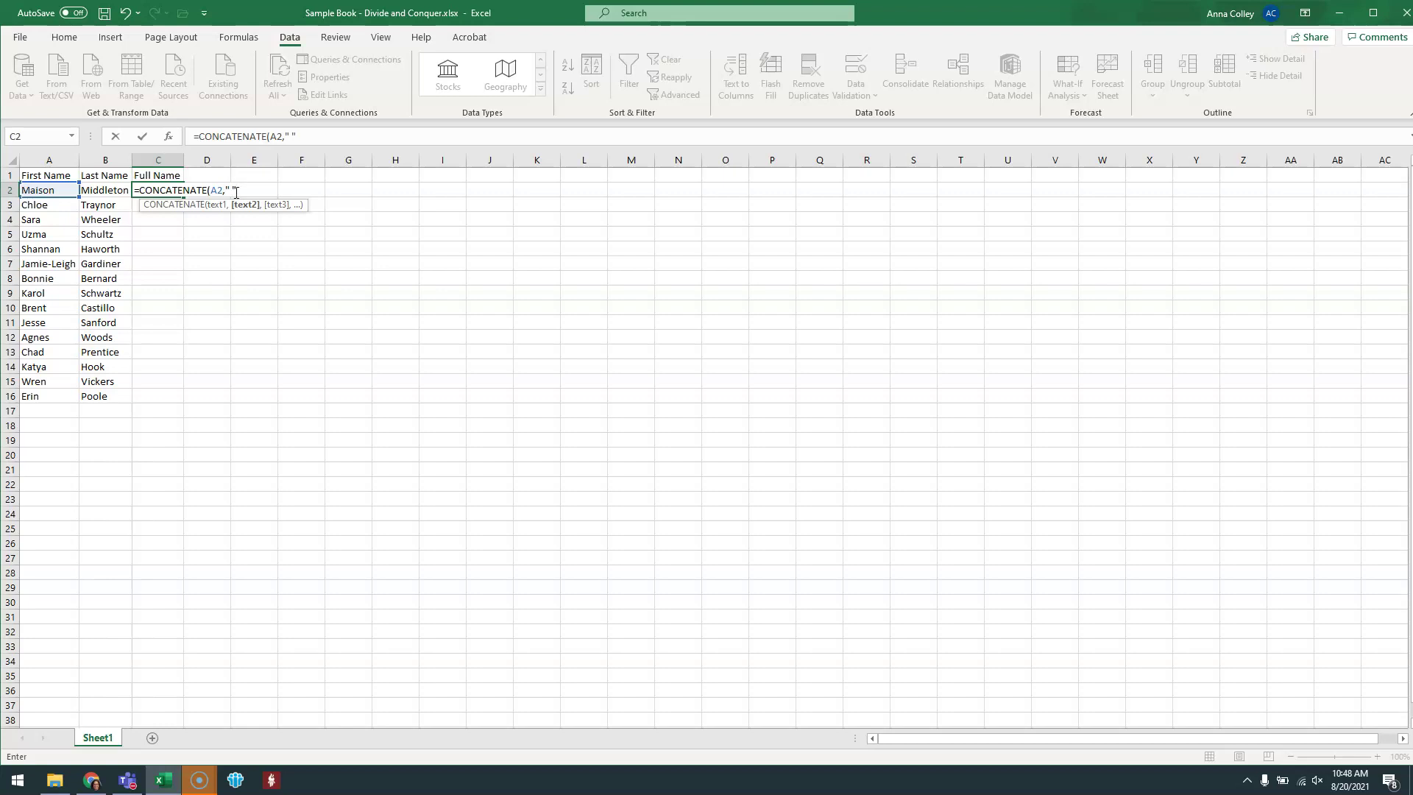
pyautogui.write(',')
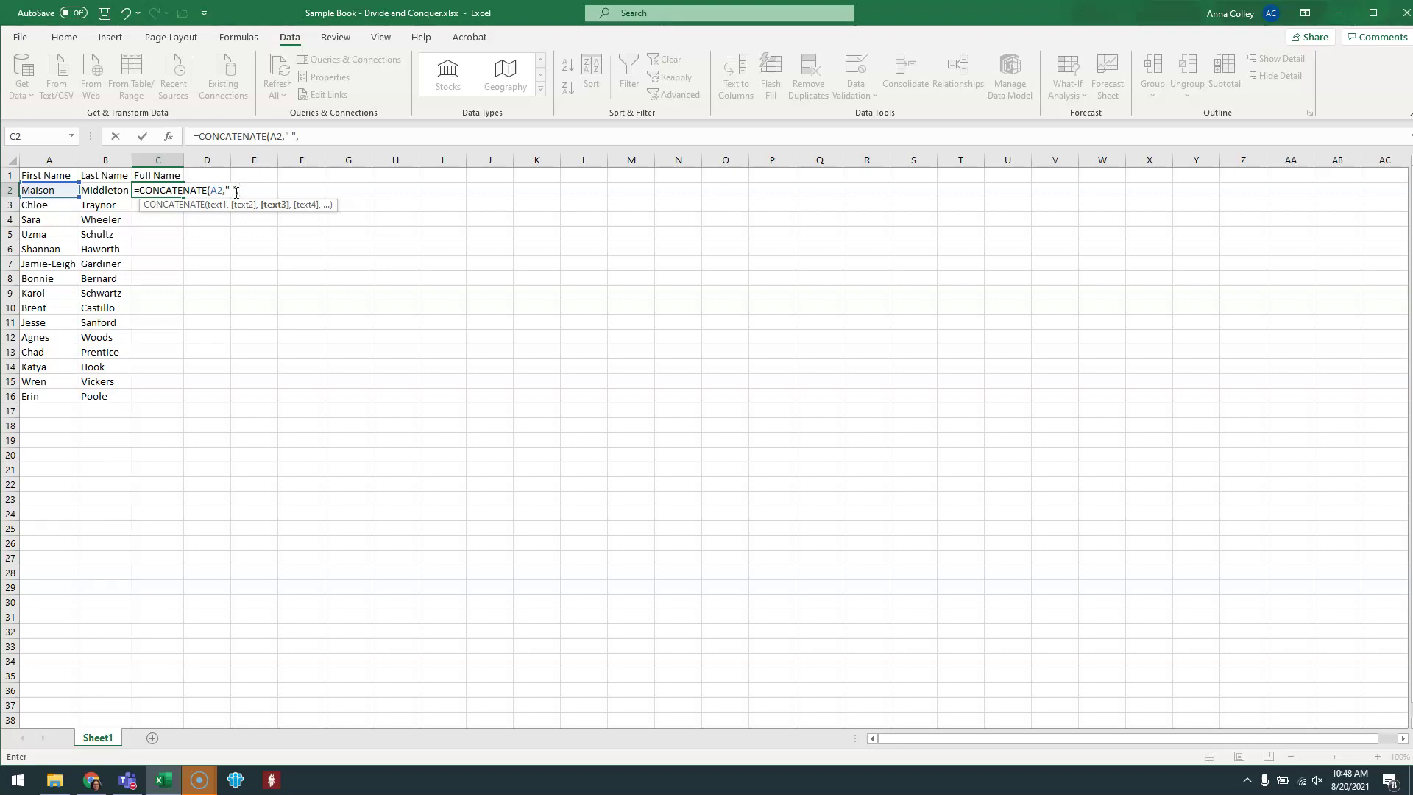
pyautogui.click(108, 189)
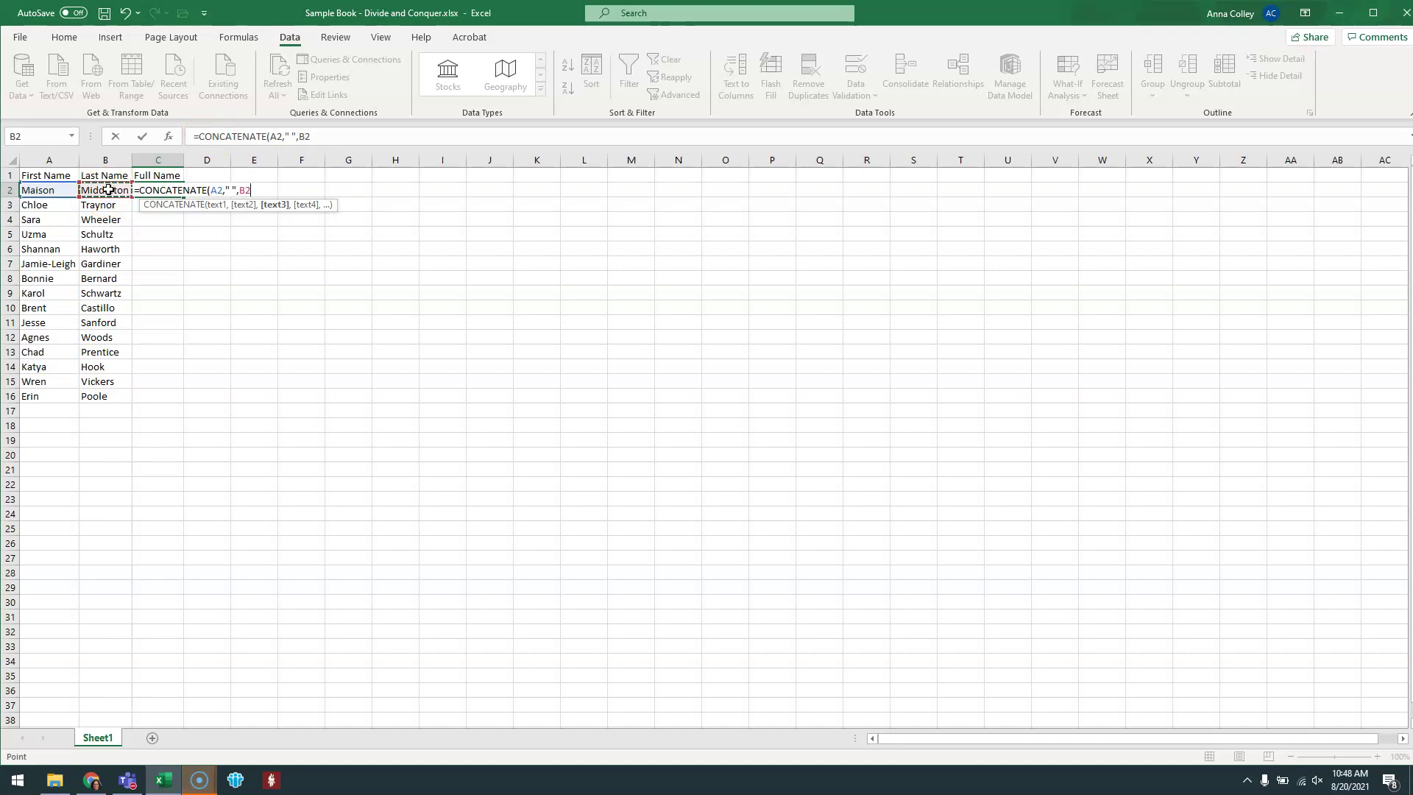
pyautogui.write(')')
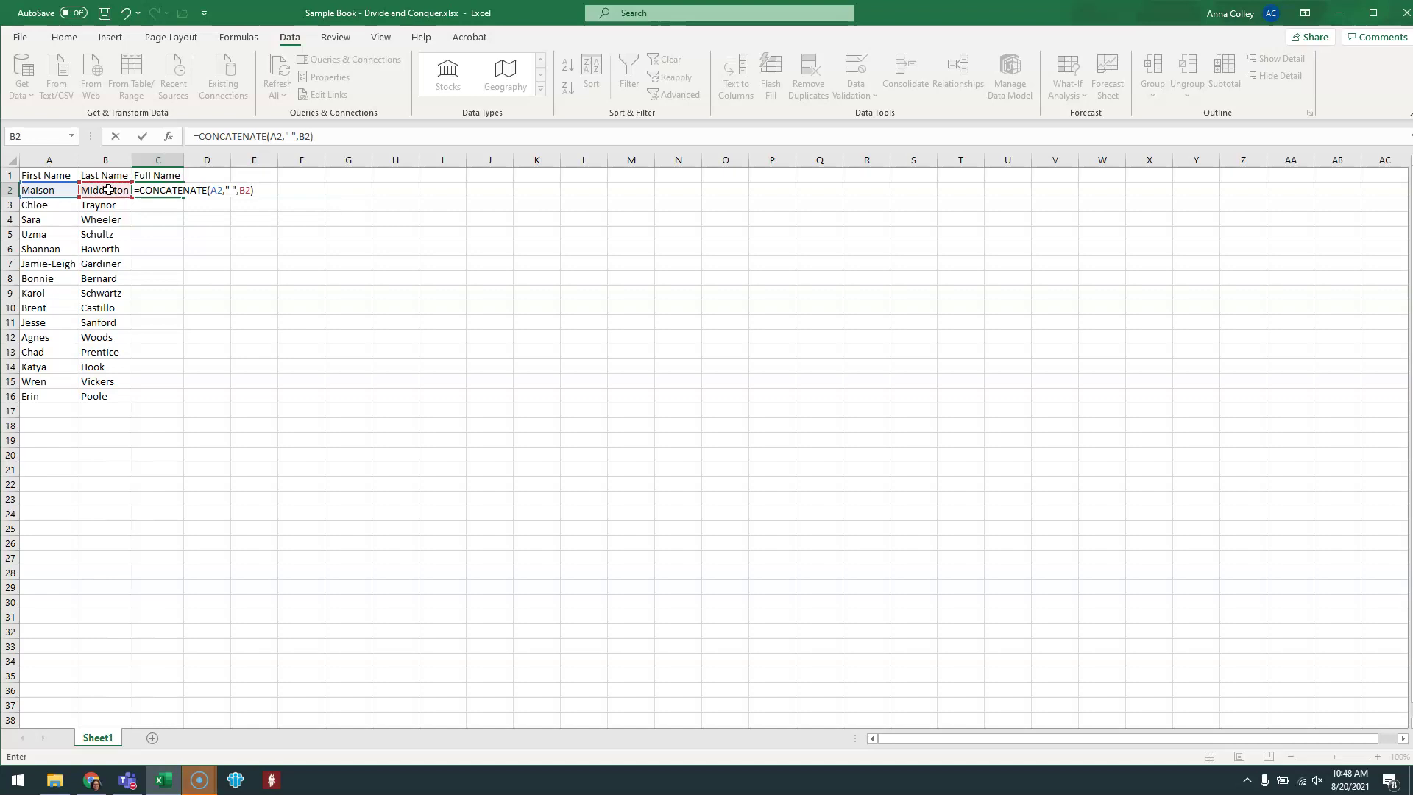
pyautogui.click(222, 196)
pyautogui.click(236, 191)
pyautogui.click(251, 191)
pyautogui.press('Return')
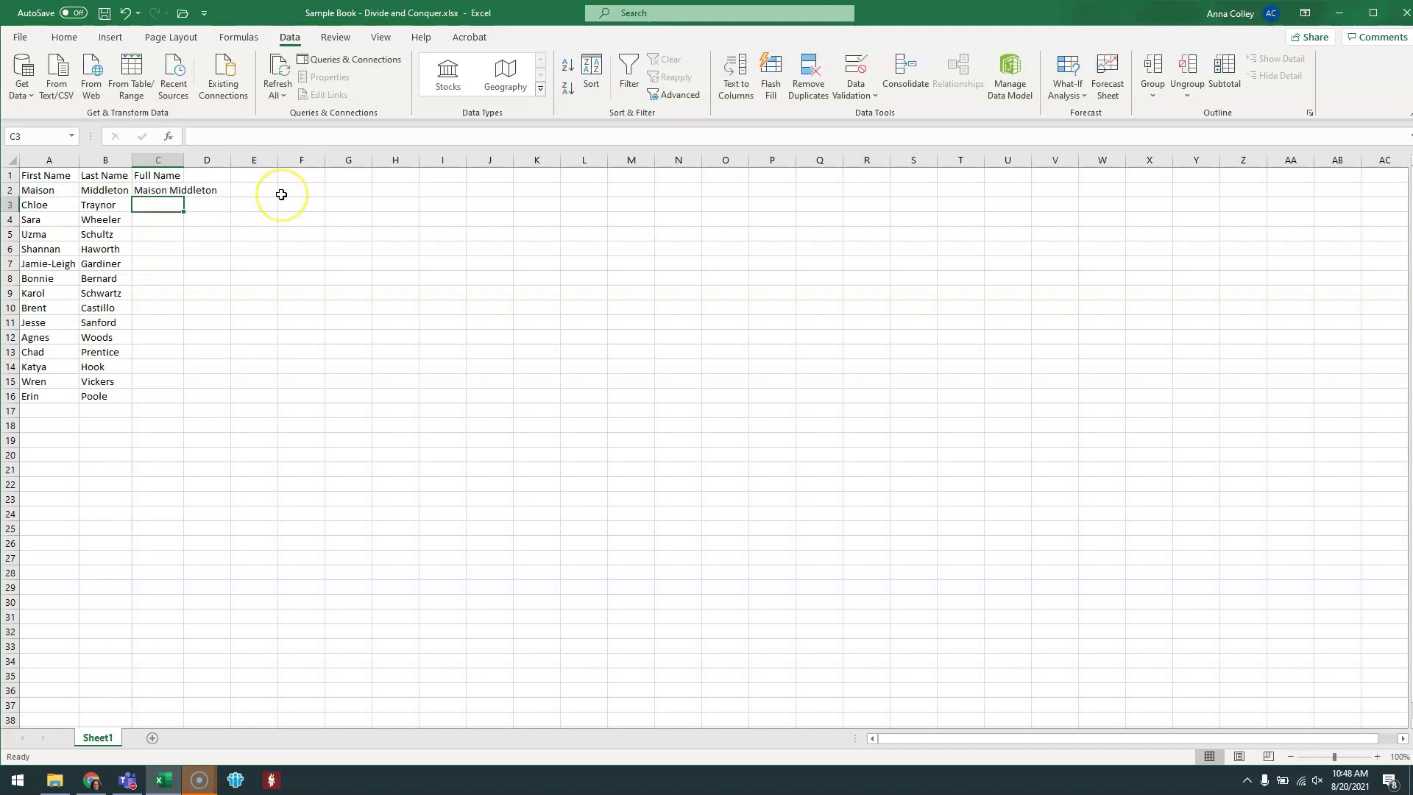
pyautogui.click(169, 190)
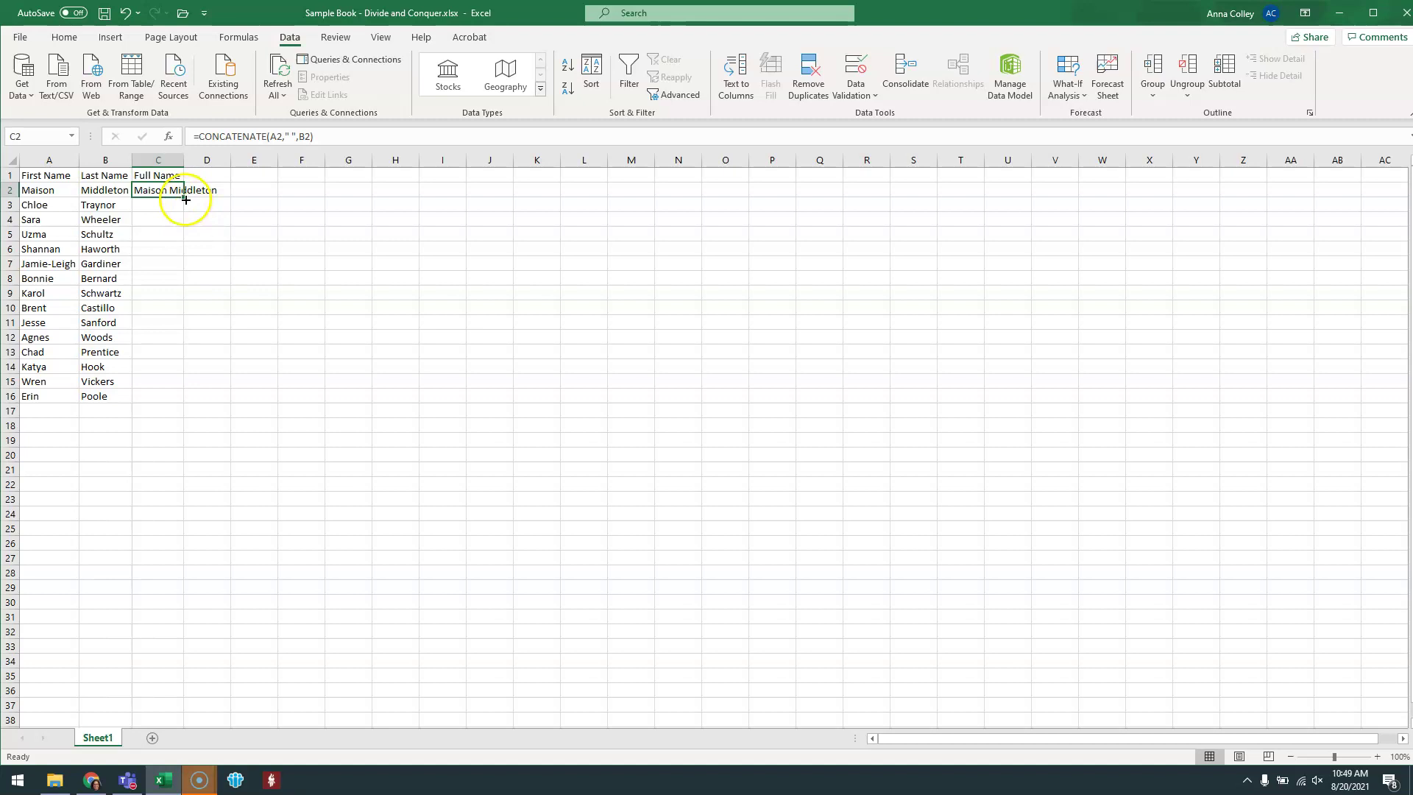
# Fill the C2 formula down to row 16 and step through the copied formulas.
pyautogui.moveTo(185, 199); pyautogui.dragTo(184, 195)
pyautogui.doubleClick(185, 195)
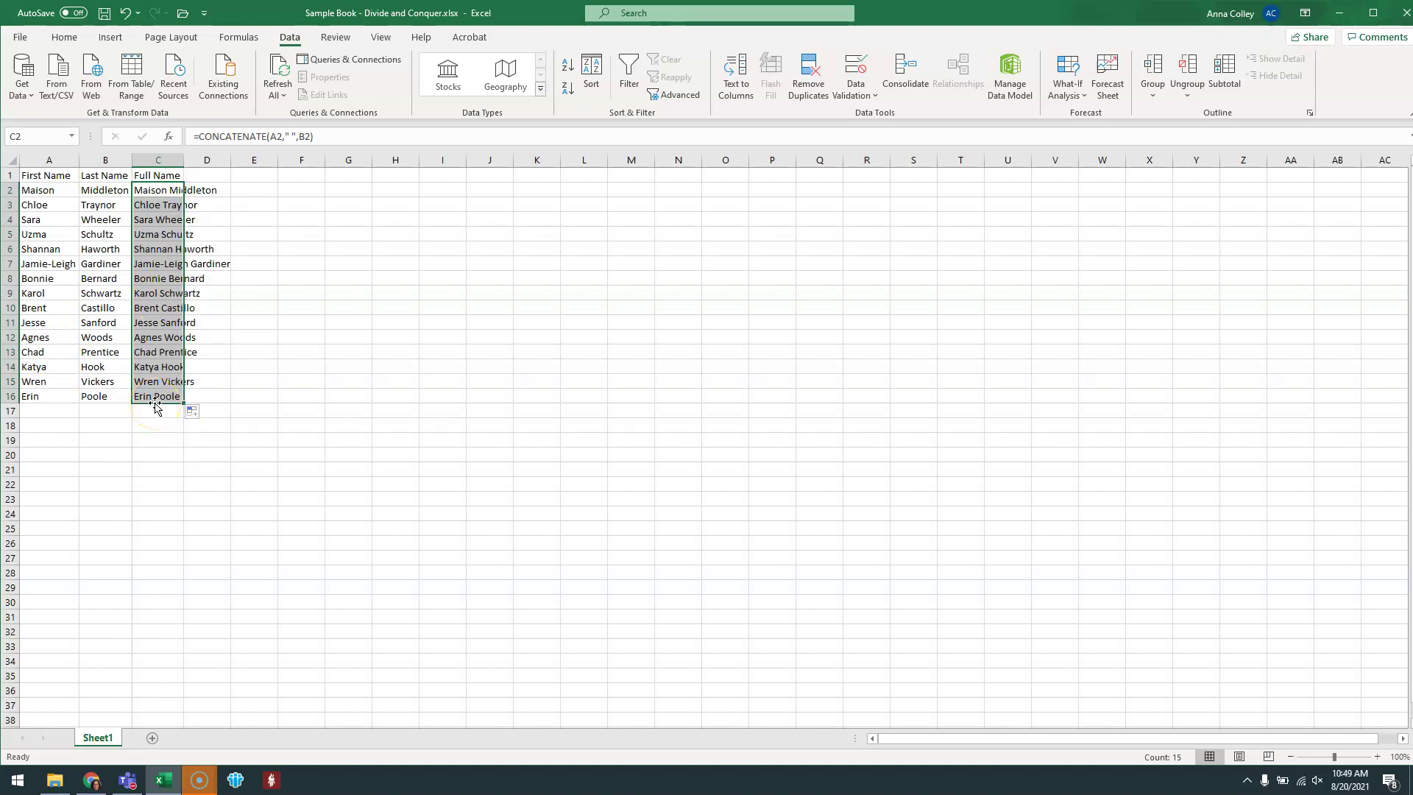
pyautogui.click(169, 189)
pyautogui.click(166, 200)
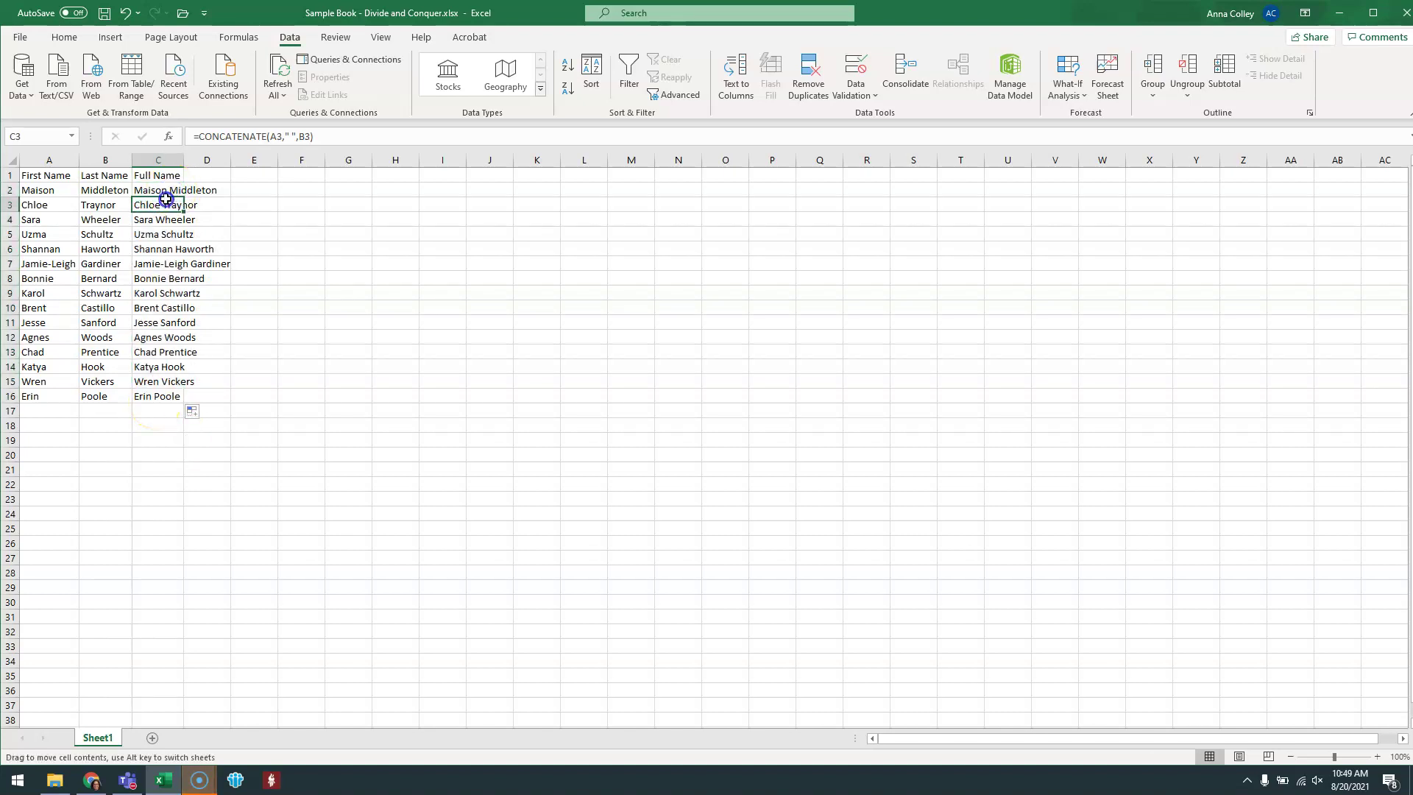
pyautogui.press('Down')
pyautogui.press('Down')
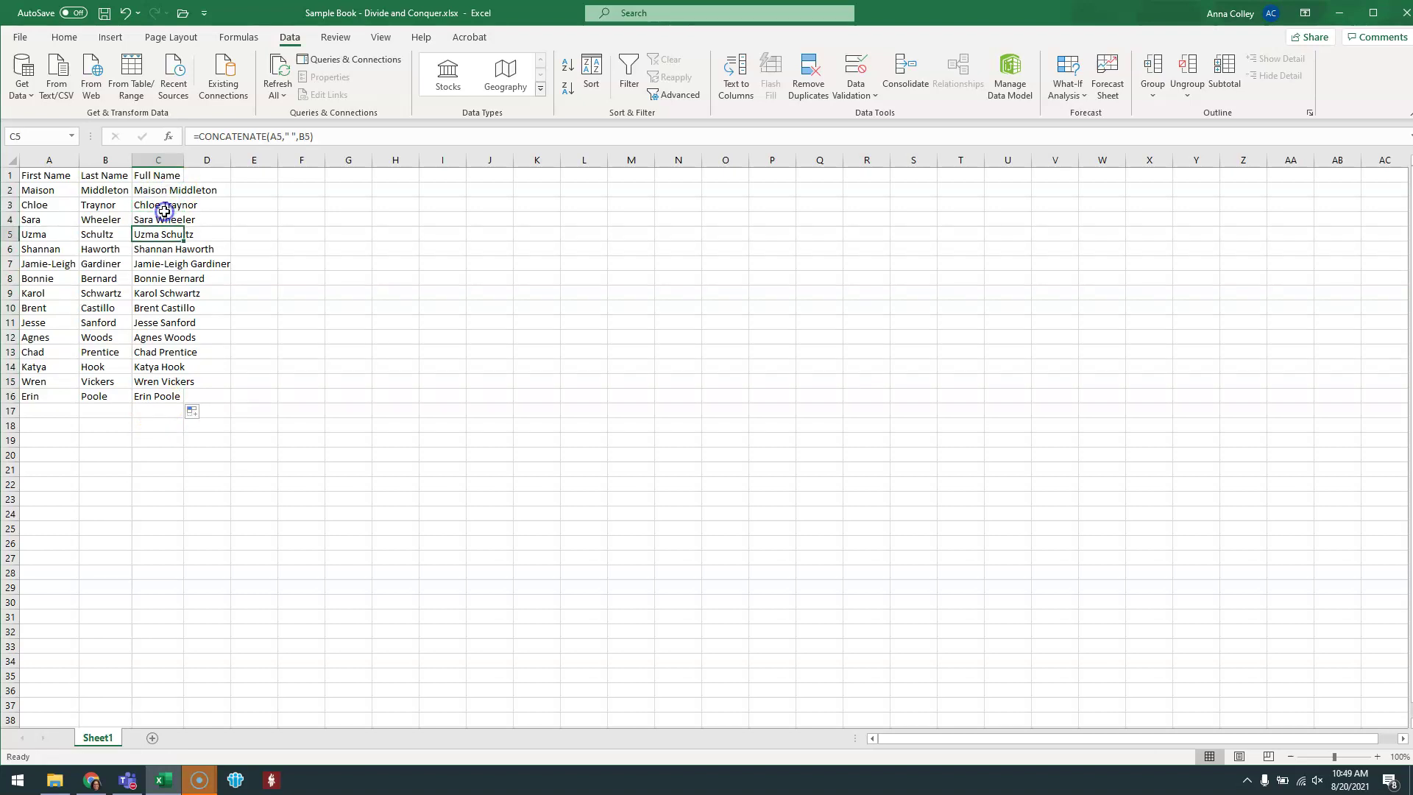
pyautogui.press('Down')
pyautogui.press('Down')
pyautogui.press('Down')
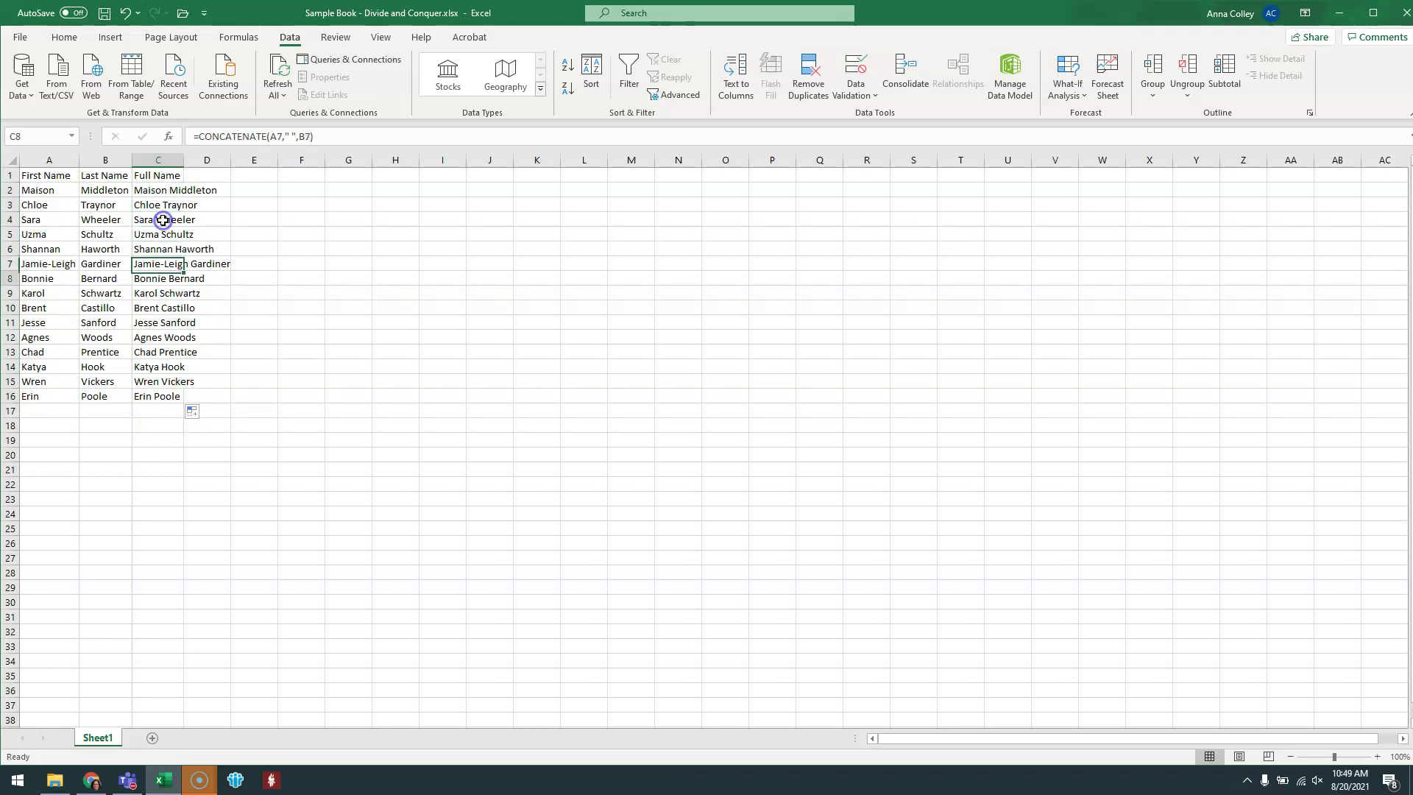
pyautogui.press('Down')
pyautogui.press('Down')
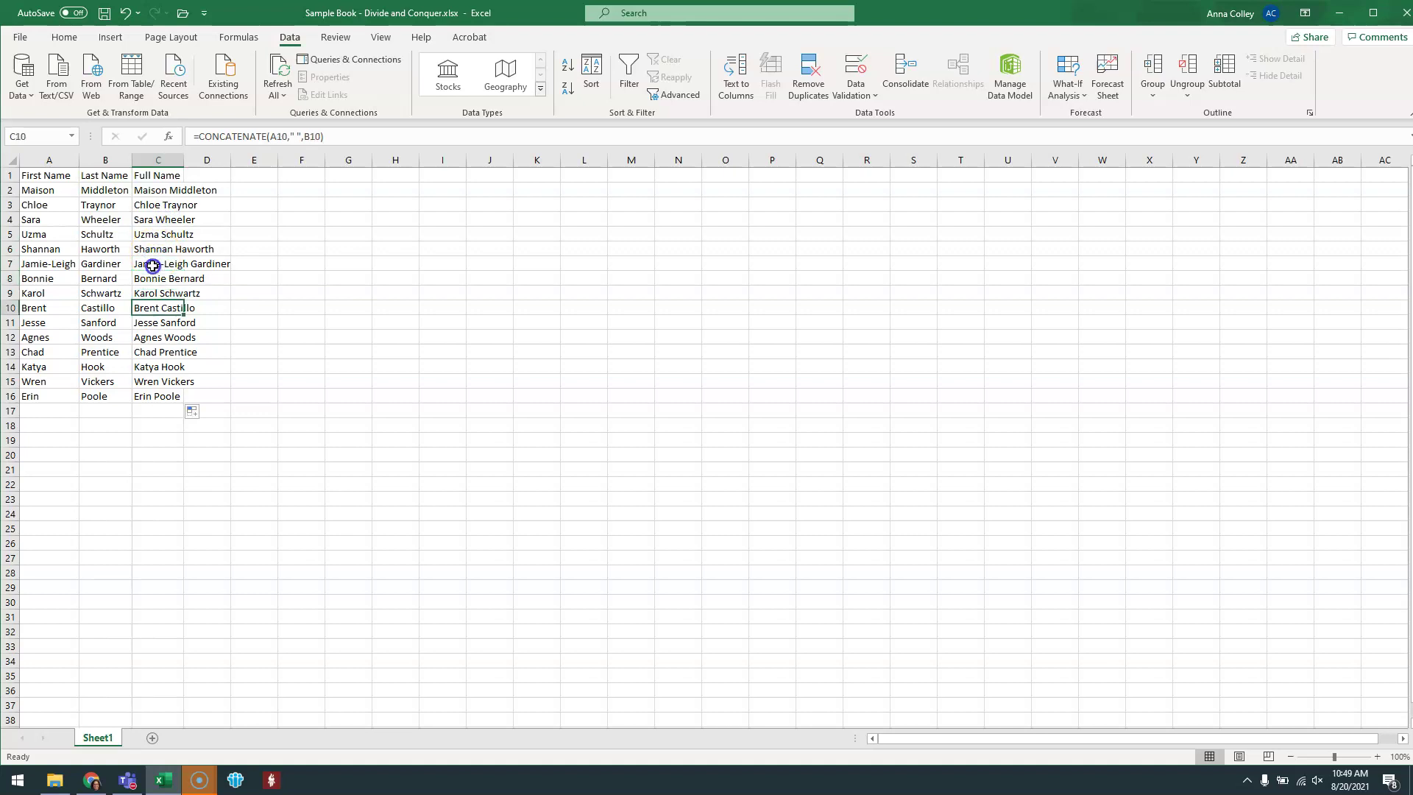
pyautogui.press('Down')
pyautogui.press('Down')
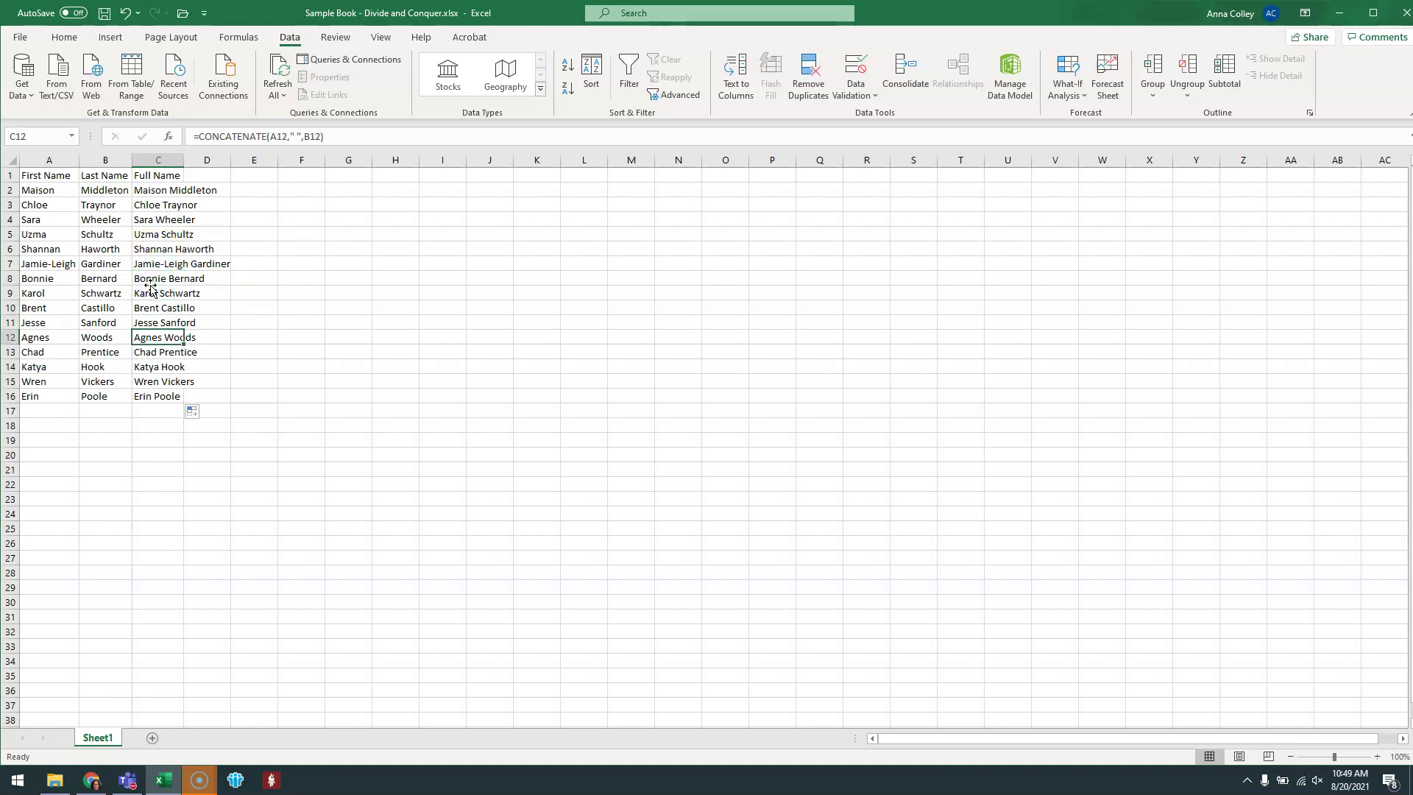
pyautogui.press('Down')
pyautogui.press('Down')
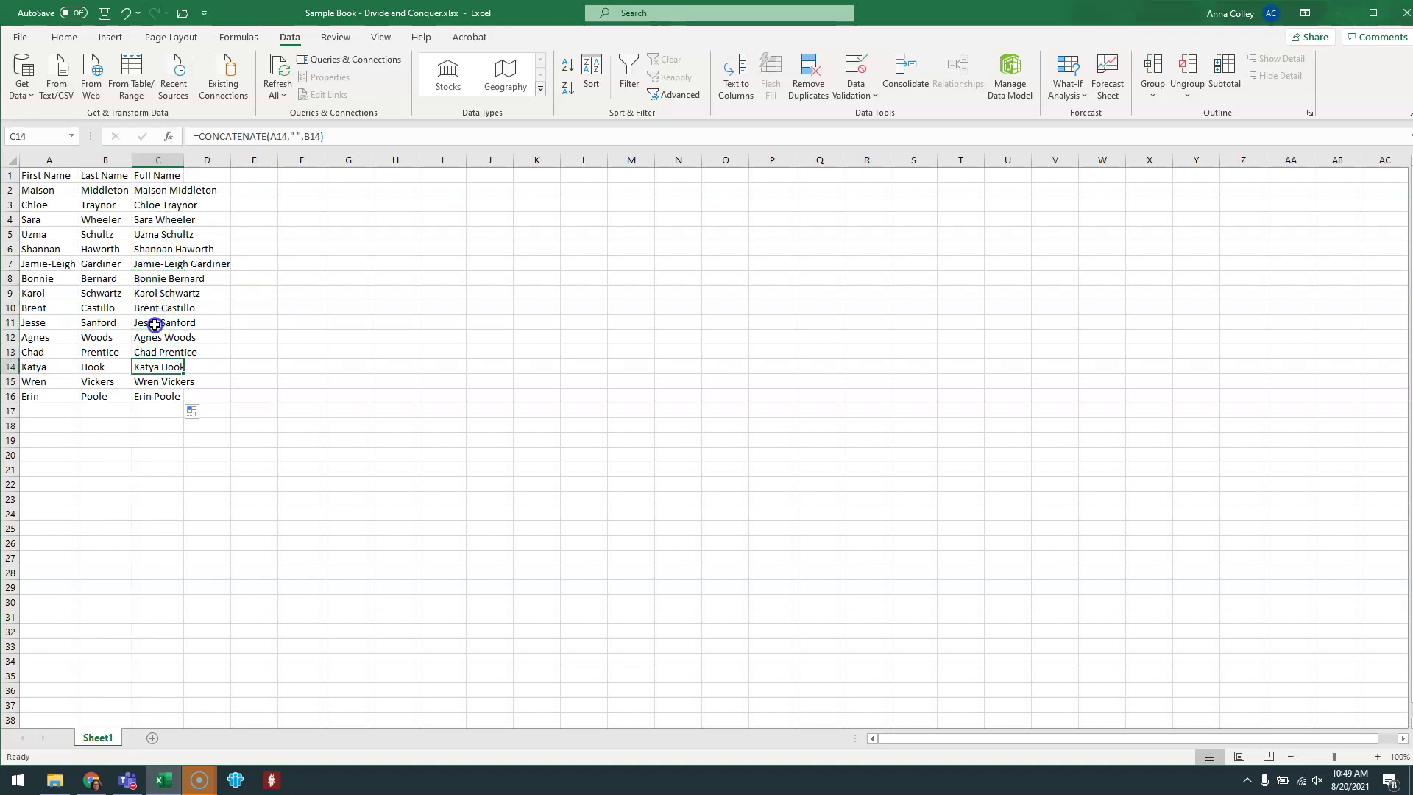
# Undo and redo the fill-down, then auto-fit column C to the longest full name.
pyautogui.hotkey('ctrl', 'z')
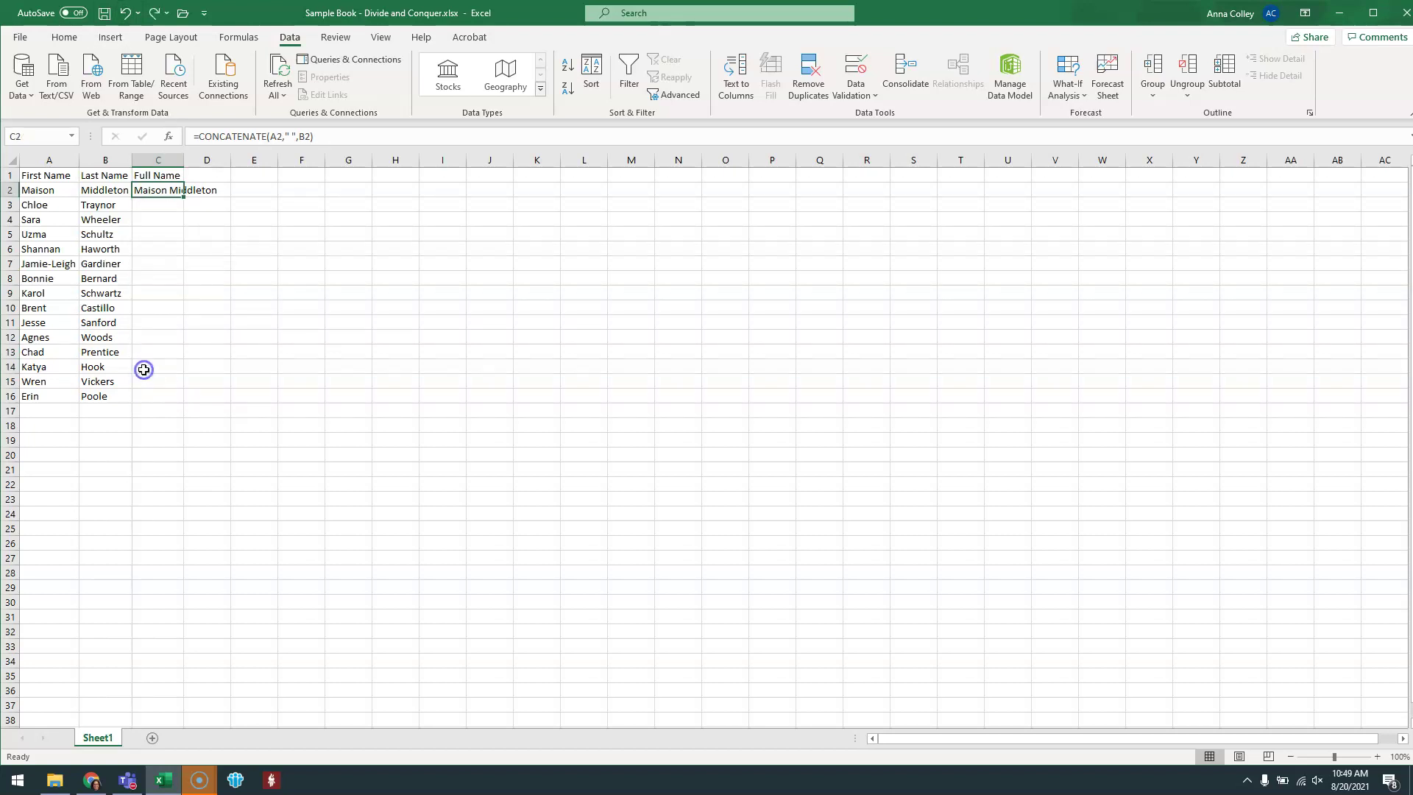
pyautogui.doubleClick(184, 197)
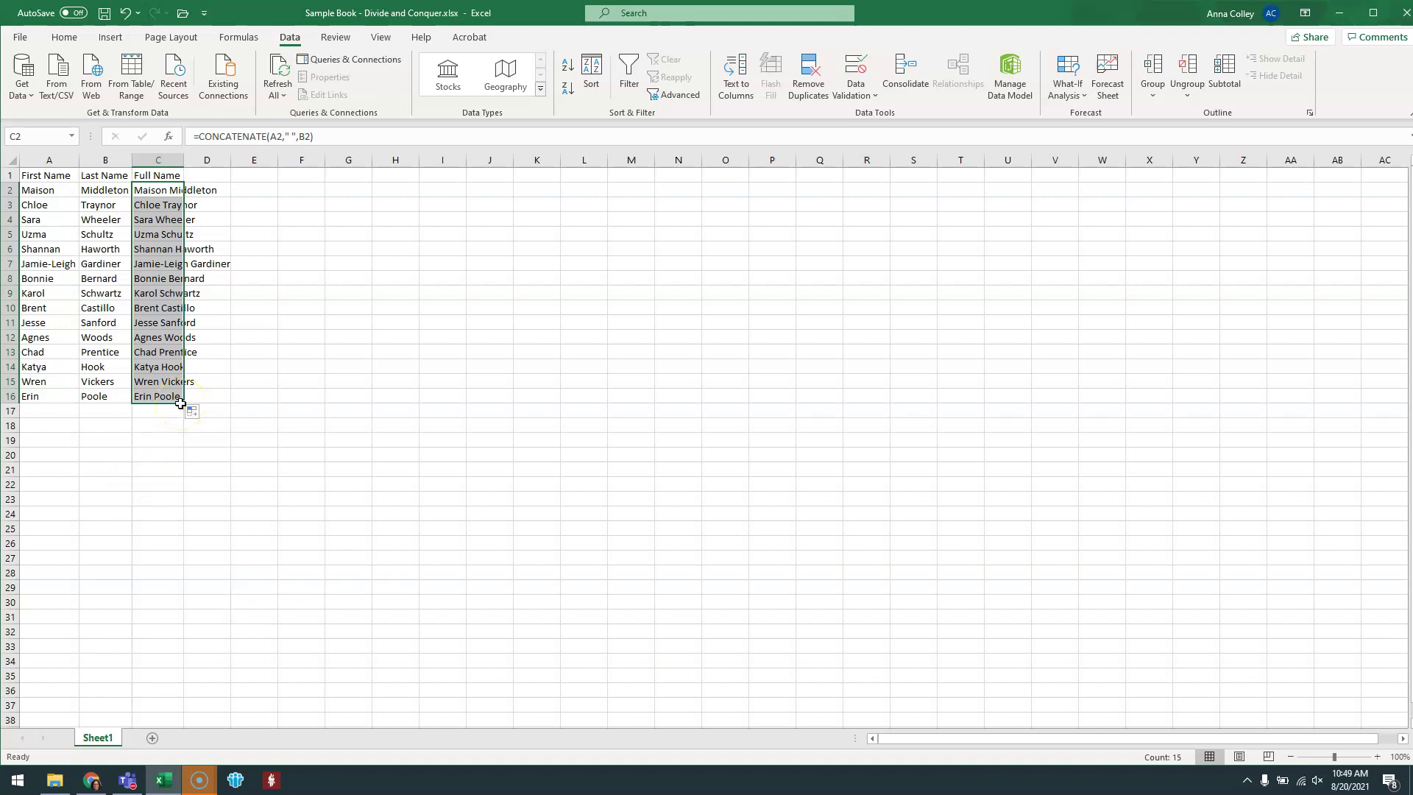
pyautogui.click(149, 426)
pyautogui.doubleClick(184, 160)
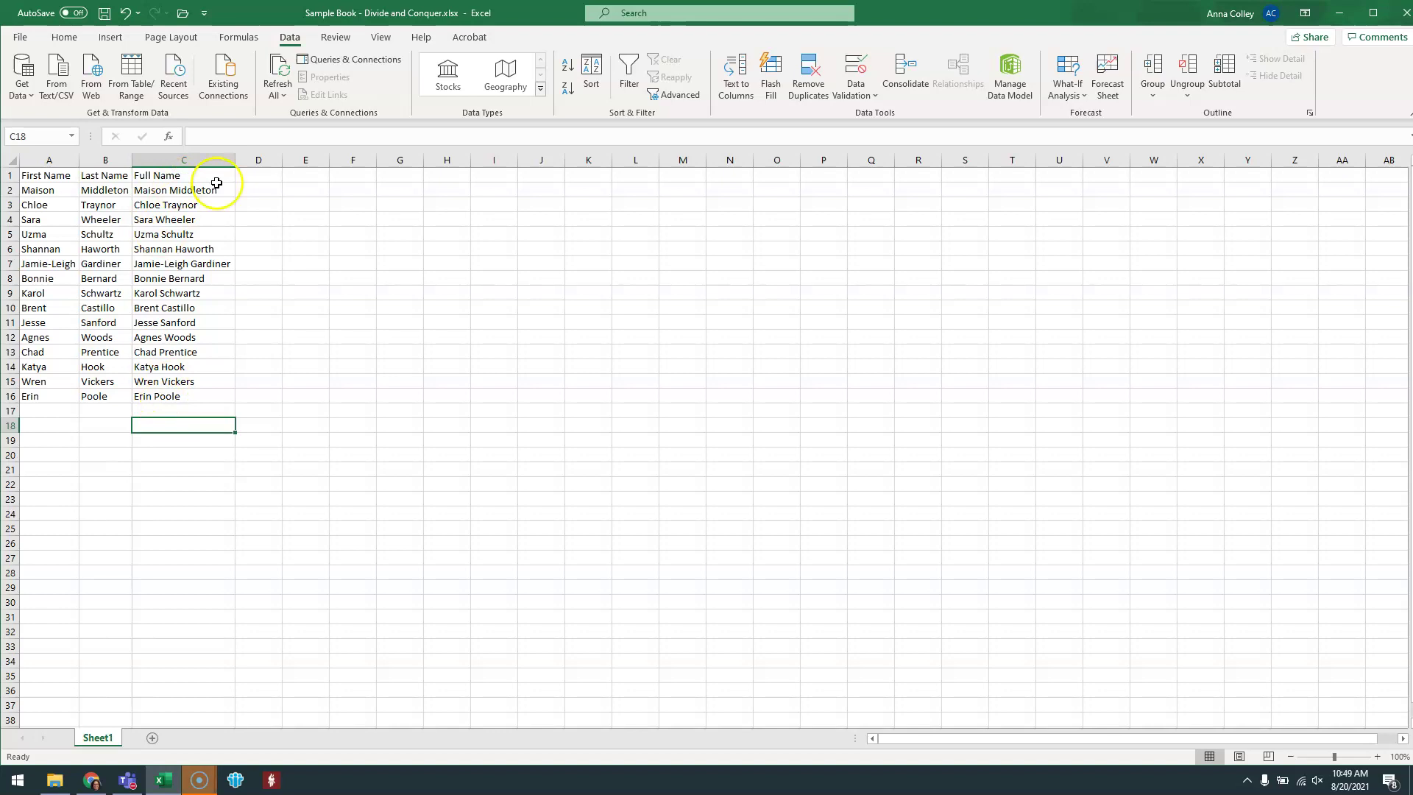
# Head D1 'Last Name First' and auto-fit column D to the heading.
pyautogui.click(257, 174)
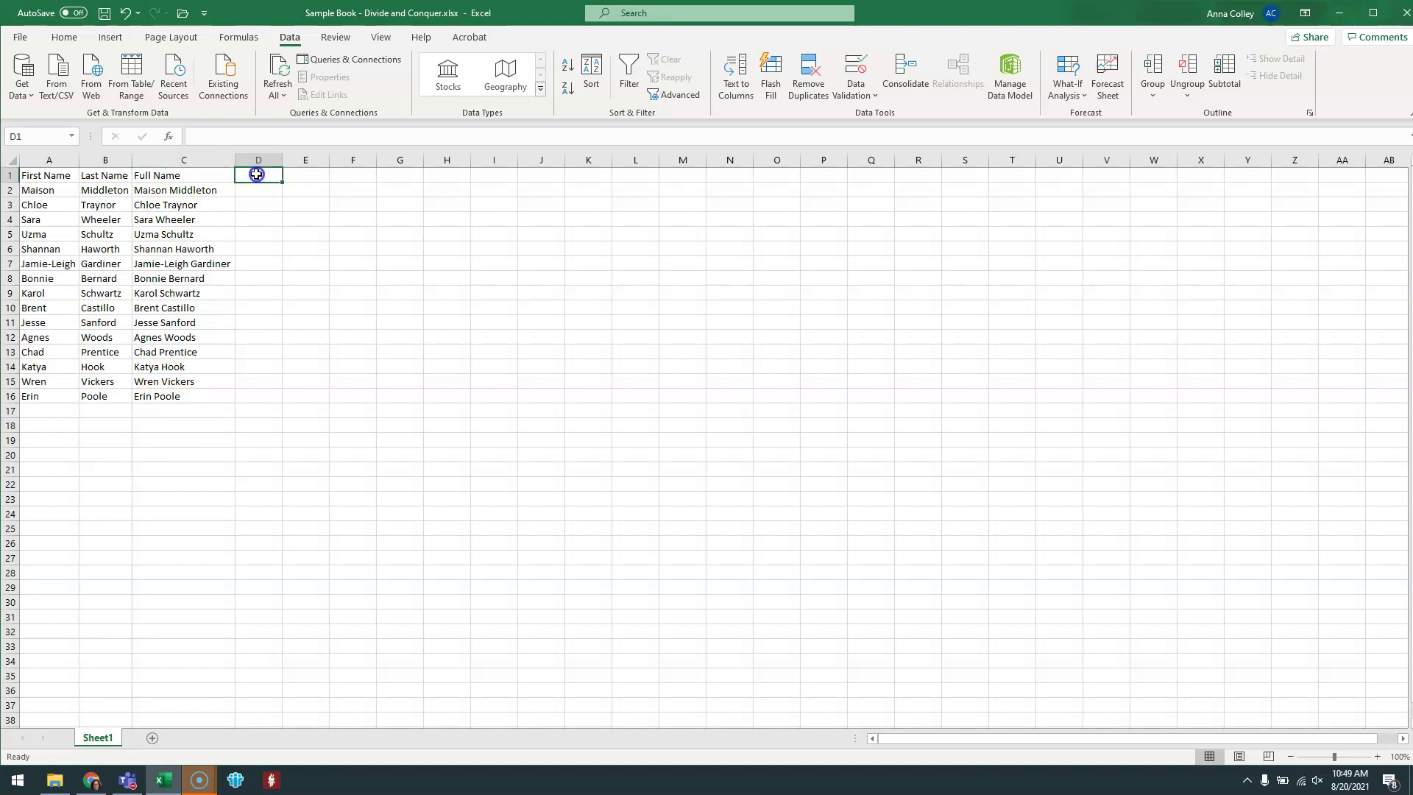
pyautogui.write('L')
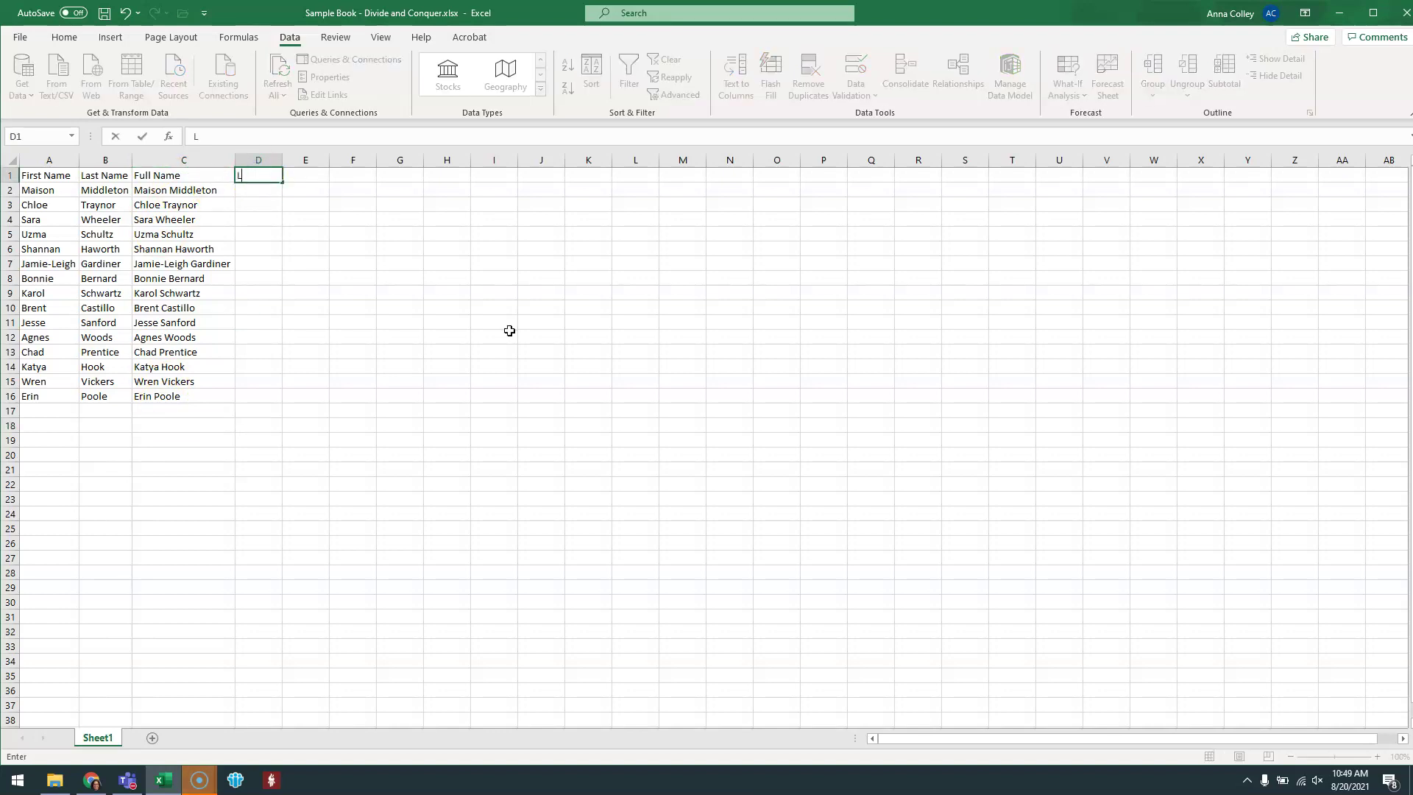
pyautogui.write('ast Name First')
pyautogui.press('Return')
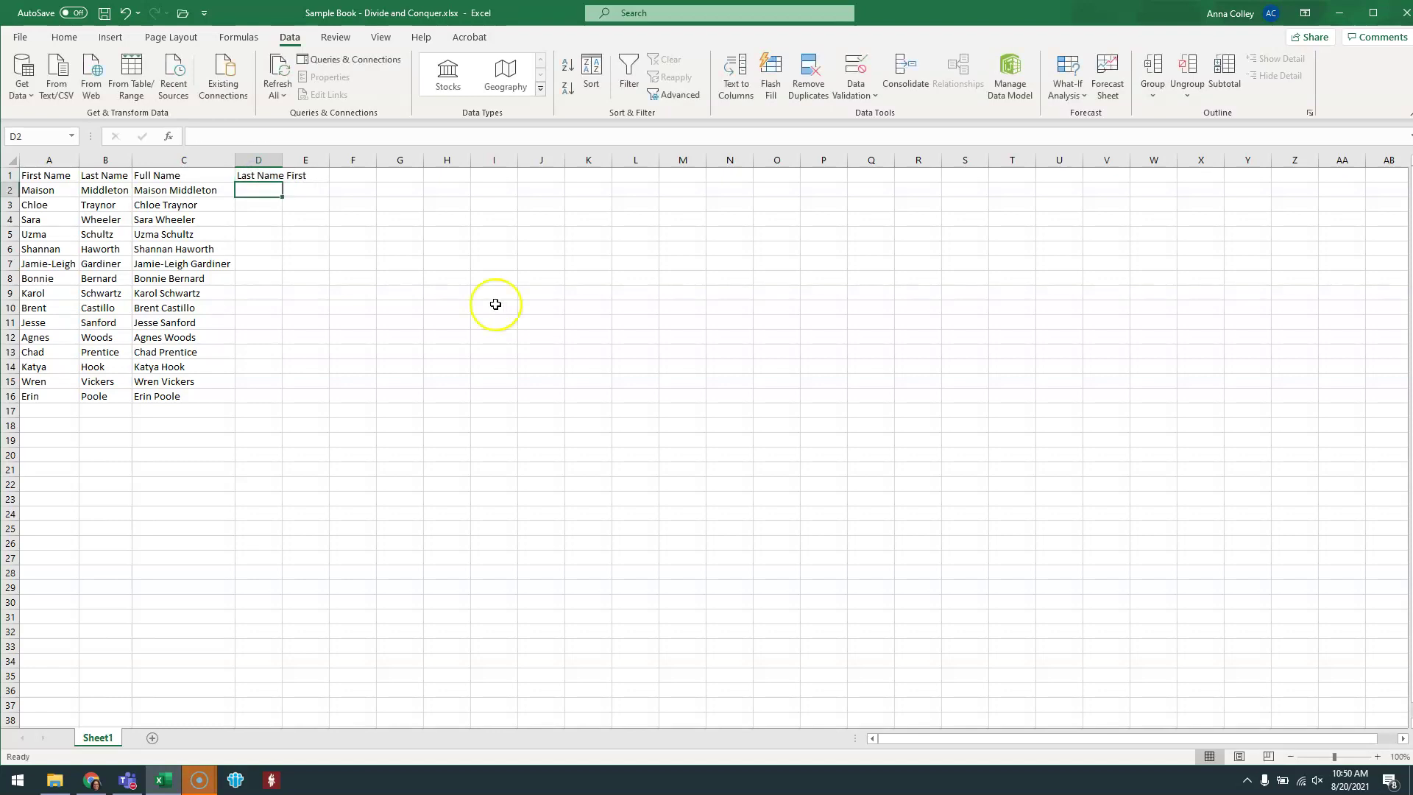
pyautogui.doubleClick(282, 161)
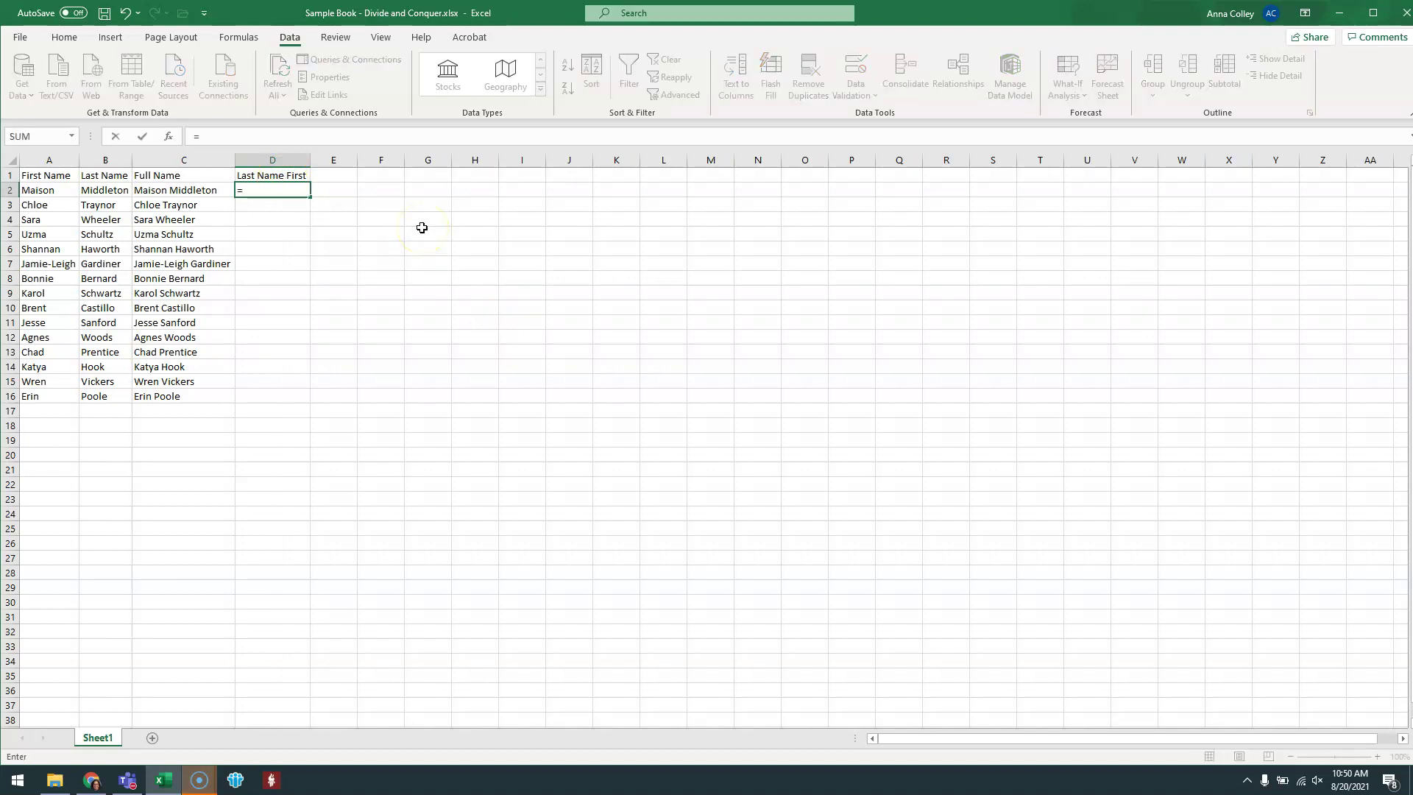
pyautogui.write('=concate')
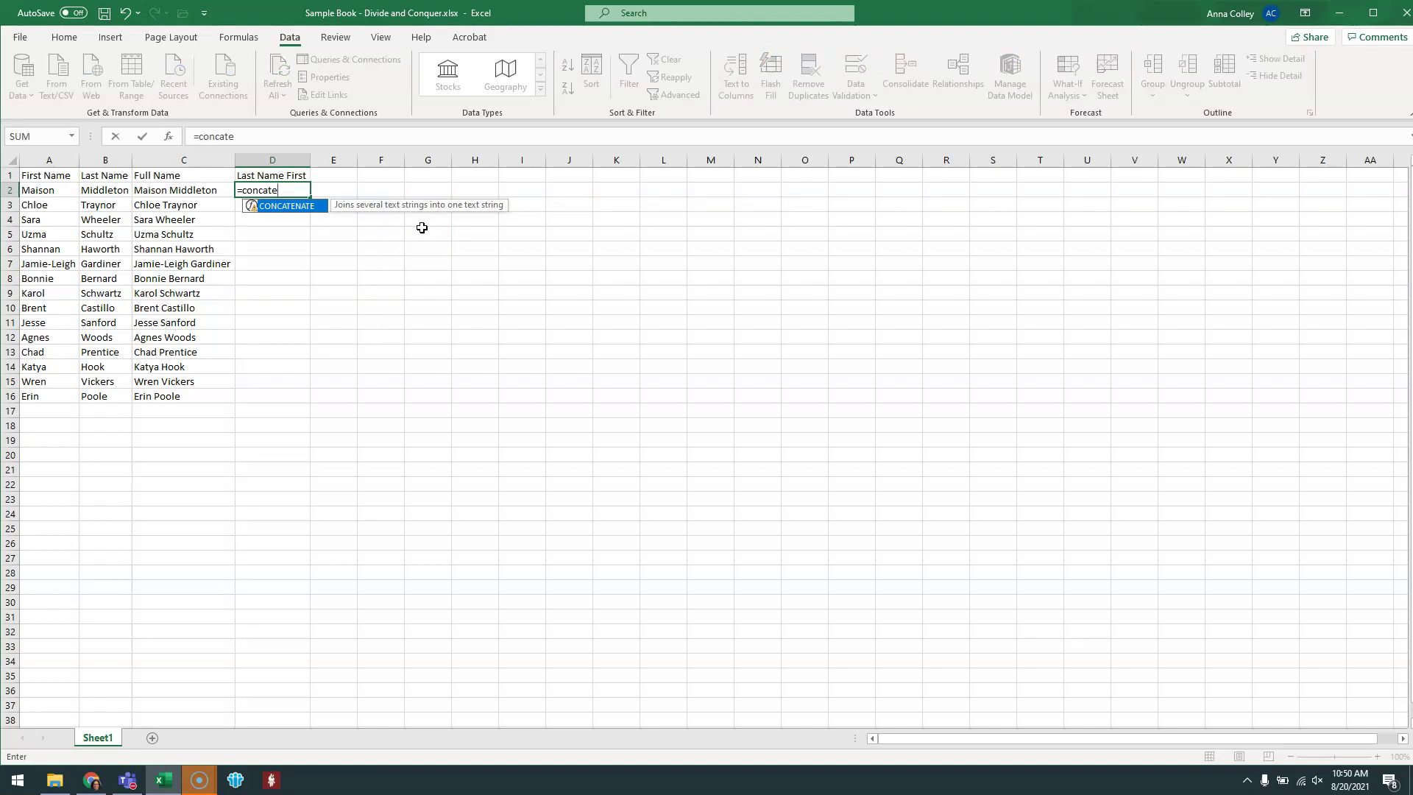
pyautogui.press('Tab')
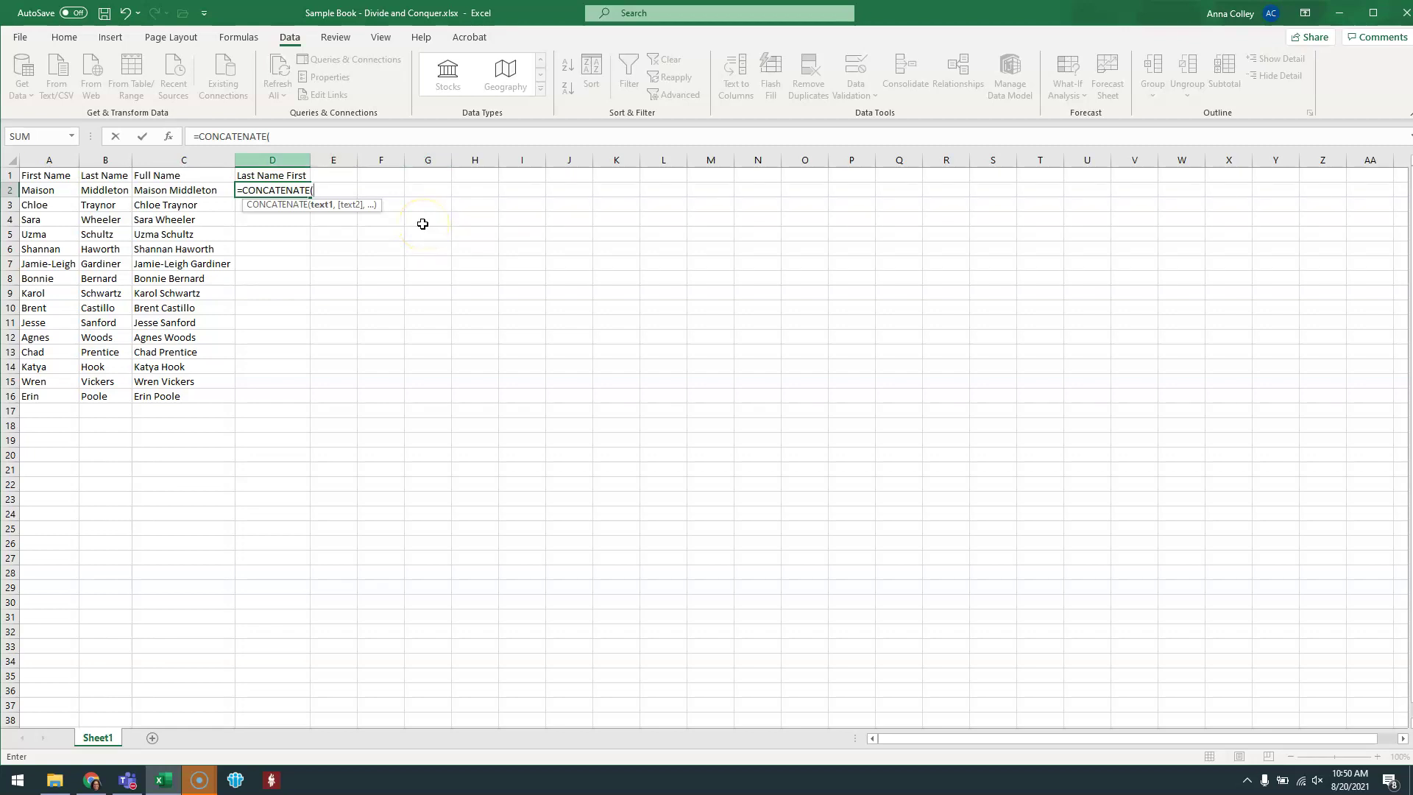
pyautogui.click(112, 193)
pyautogui.write(',",')
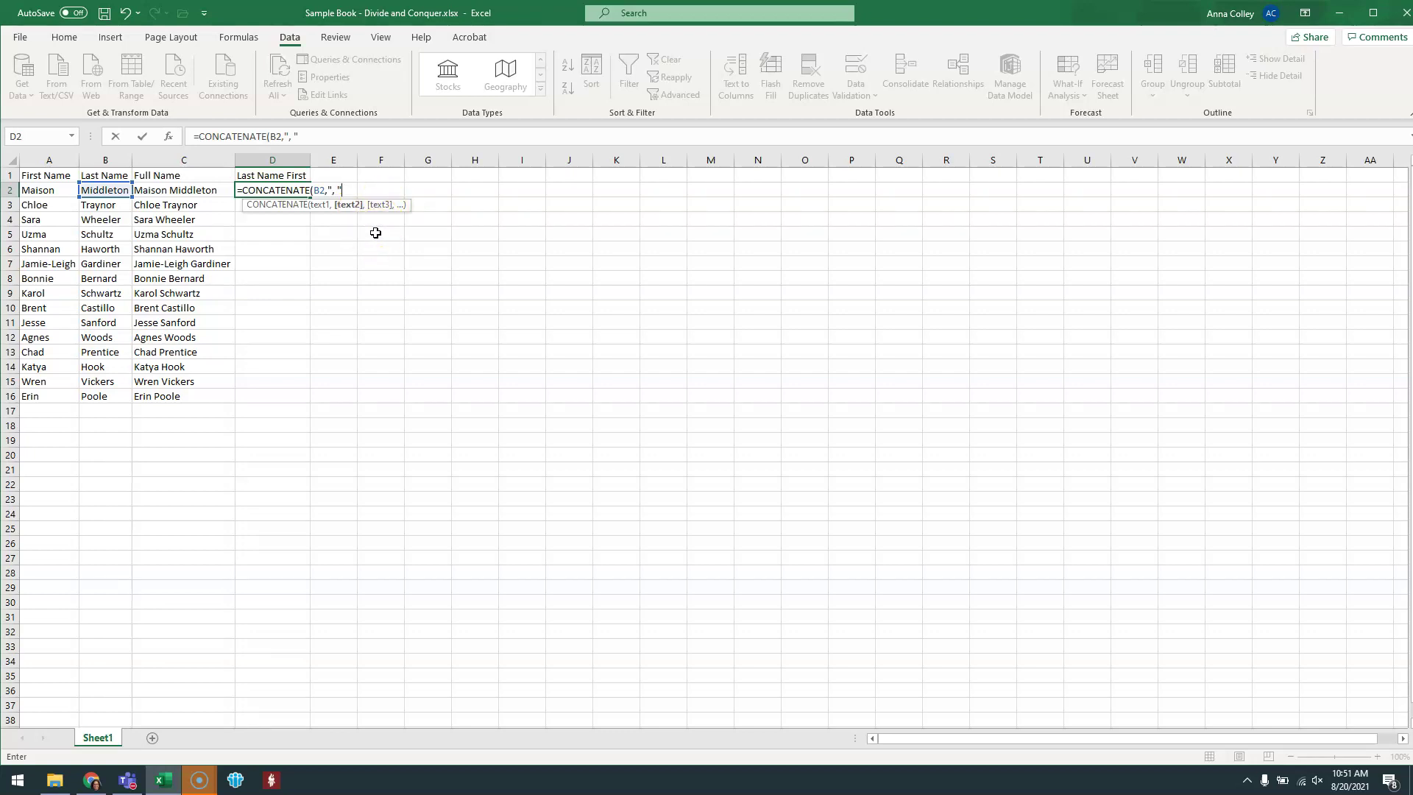
pyautogui.write(',')
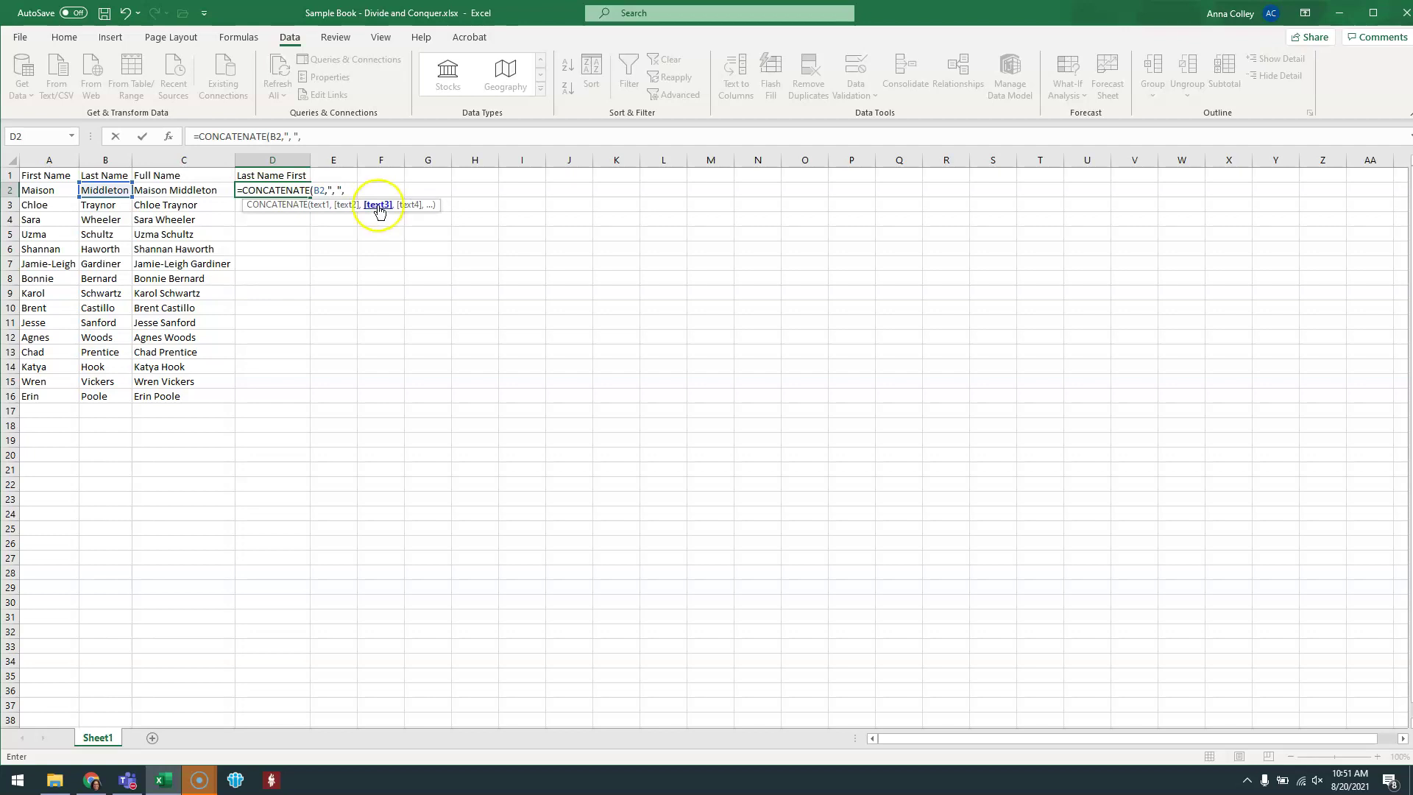
pyautogui.click(48, 192)
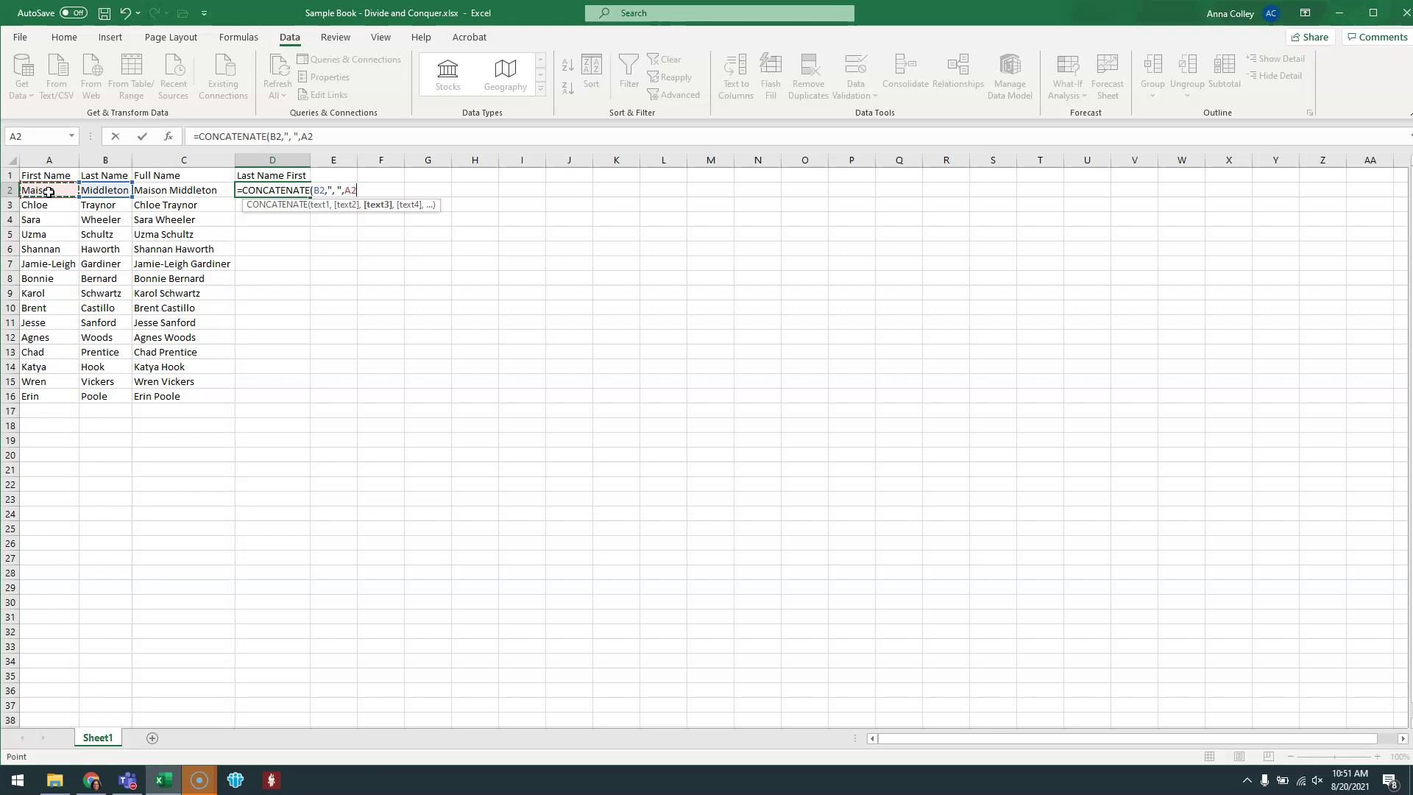
pyautogui.write(')')
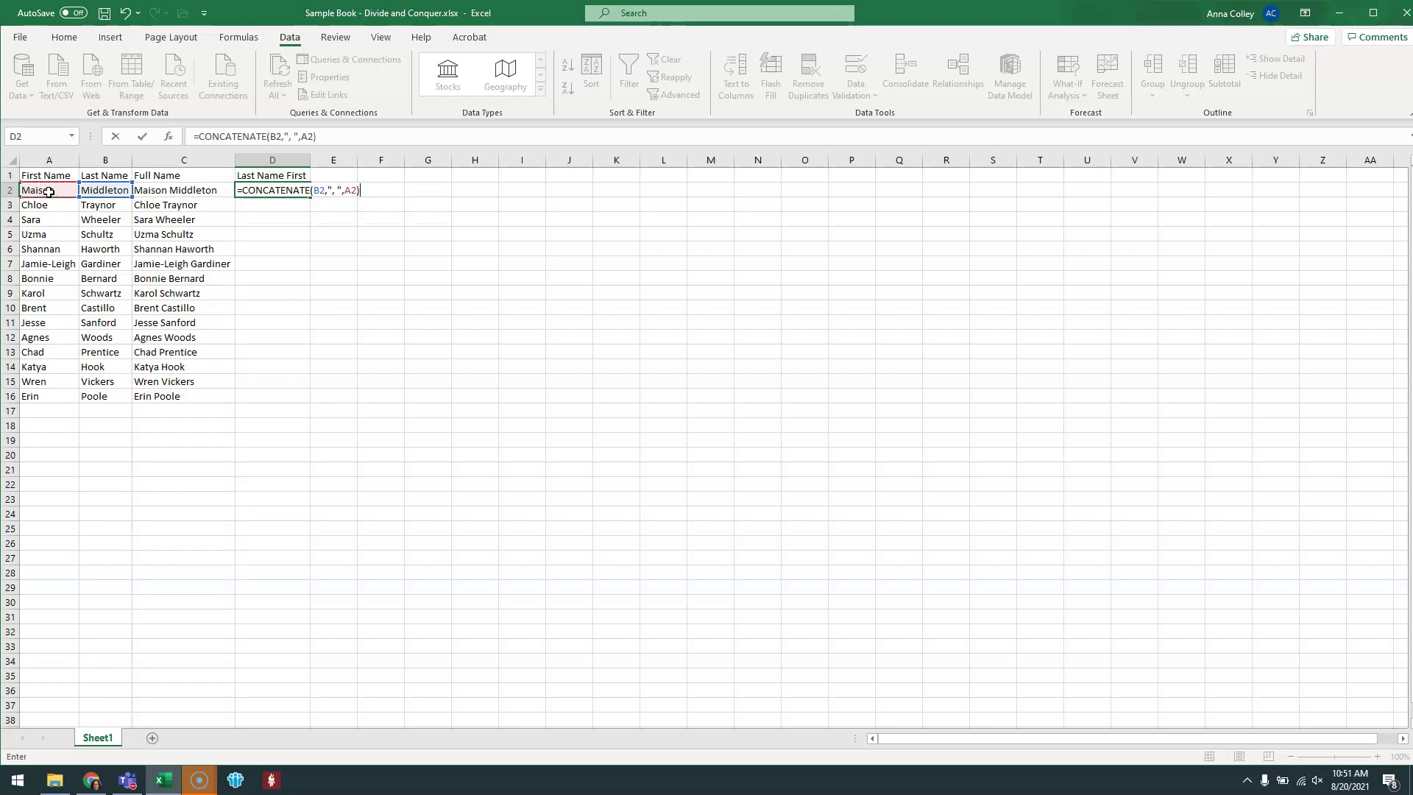
pyautogui.press('Return')
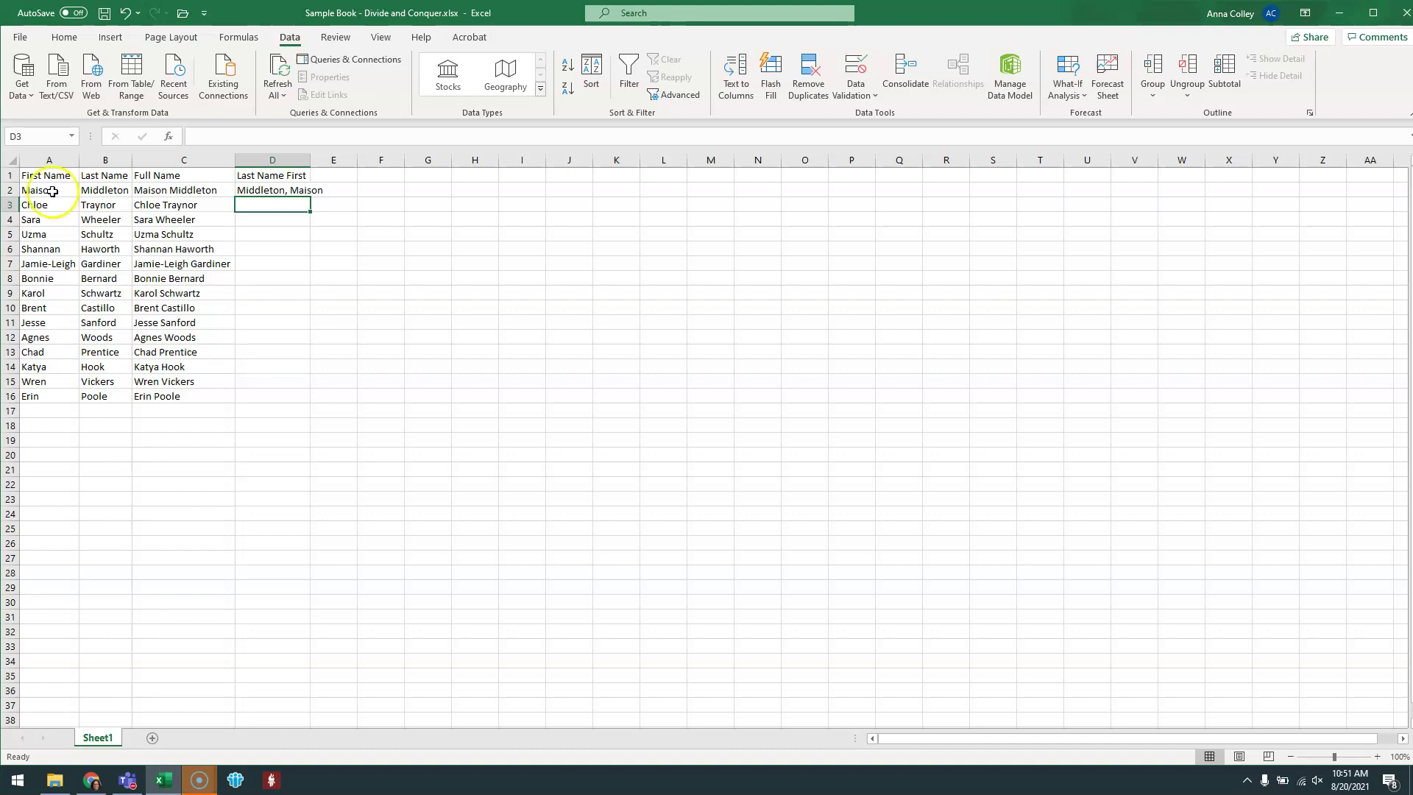
# Fill the D2 formula down to D16, auto-fit column D, and recheck C2's formula.
pyautogui.click(305, 191)
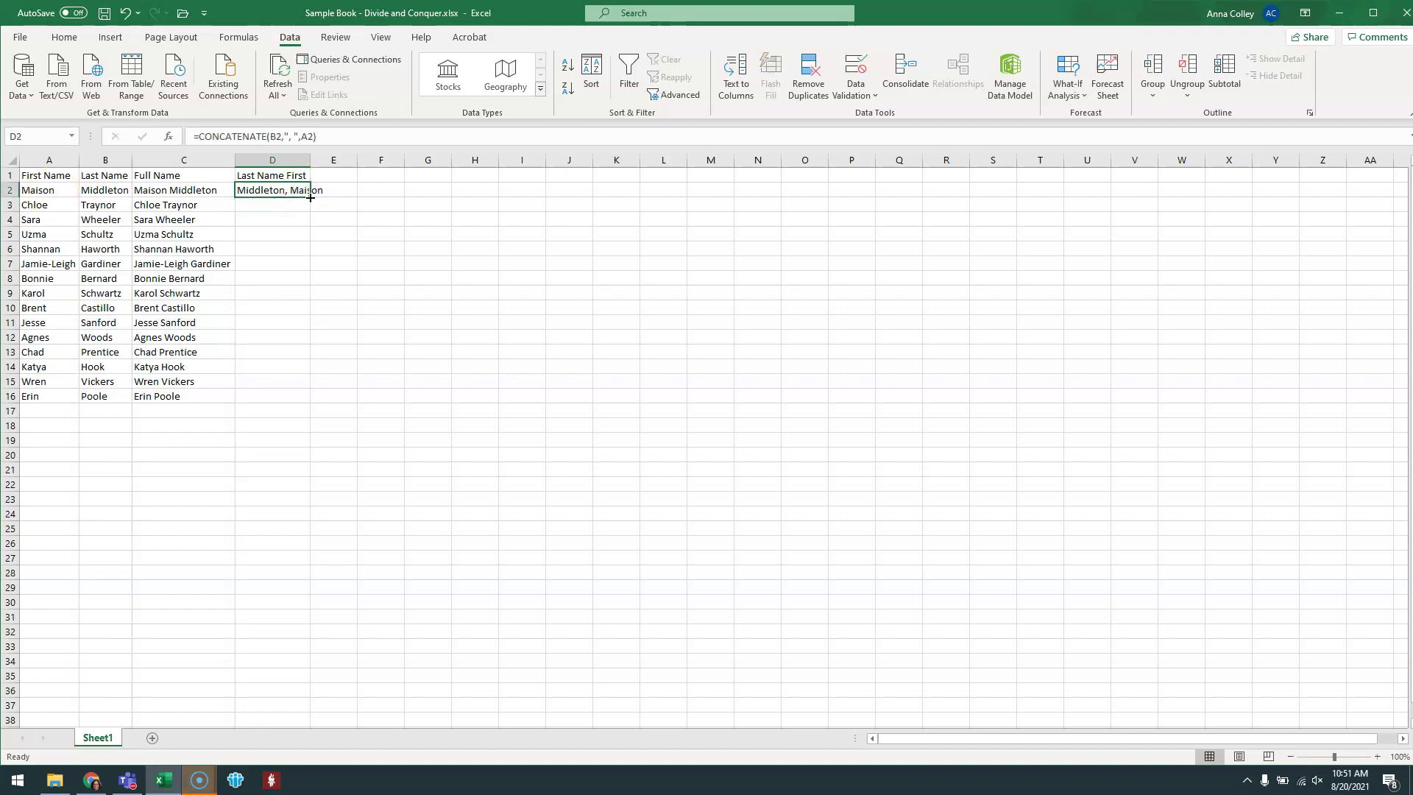
pyautogui.doubleClick(310, 197)
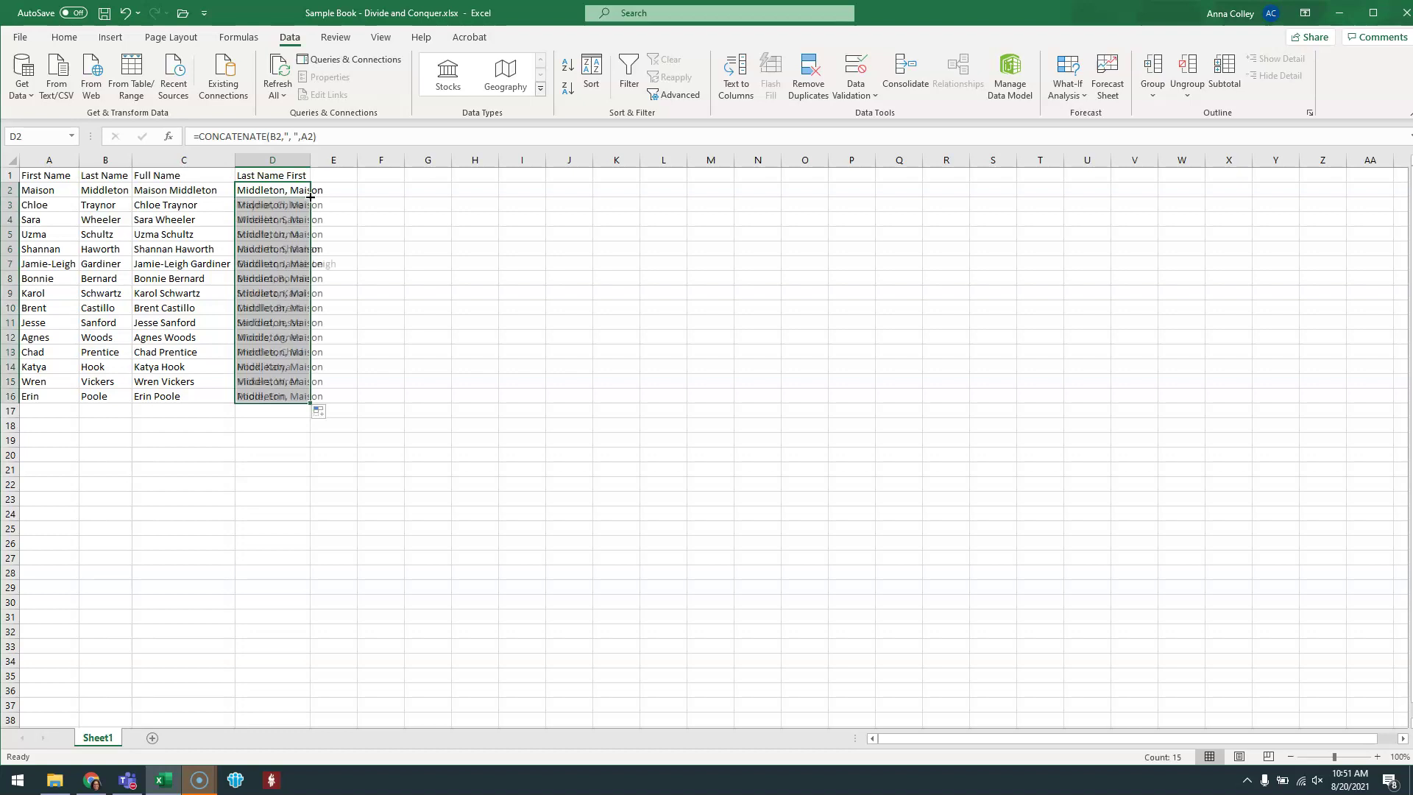
pyautogui.click(364, 422)
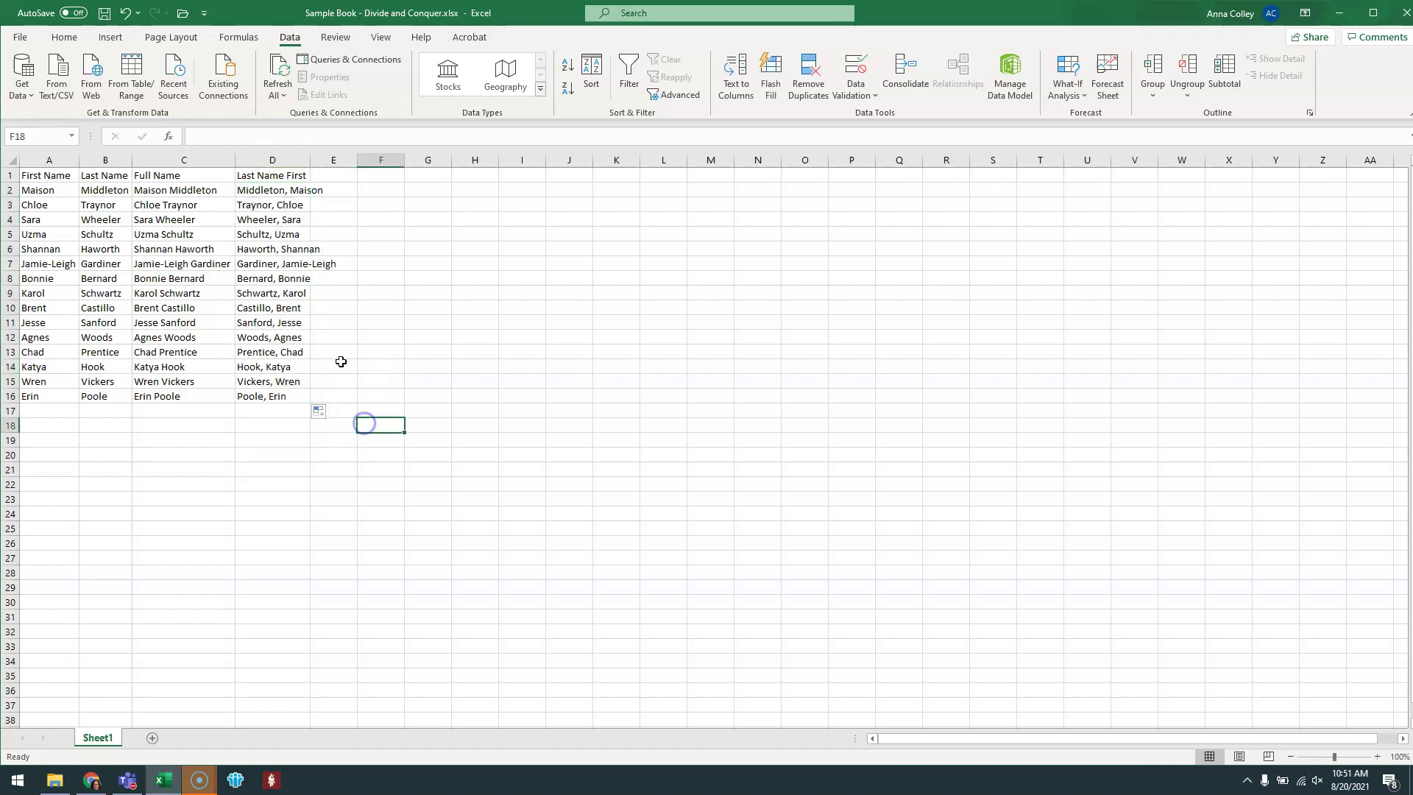
pyautogui.doubleClick(310, 159)
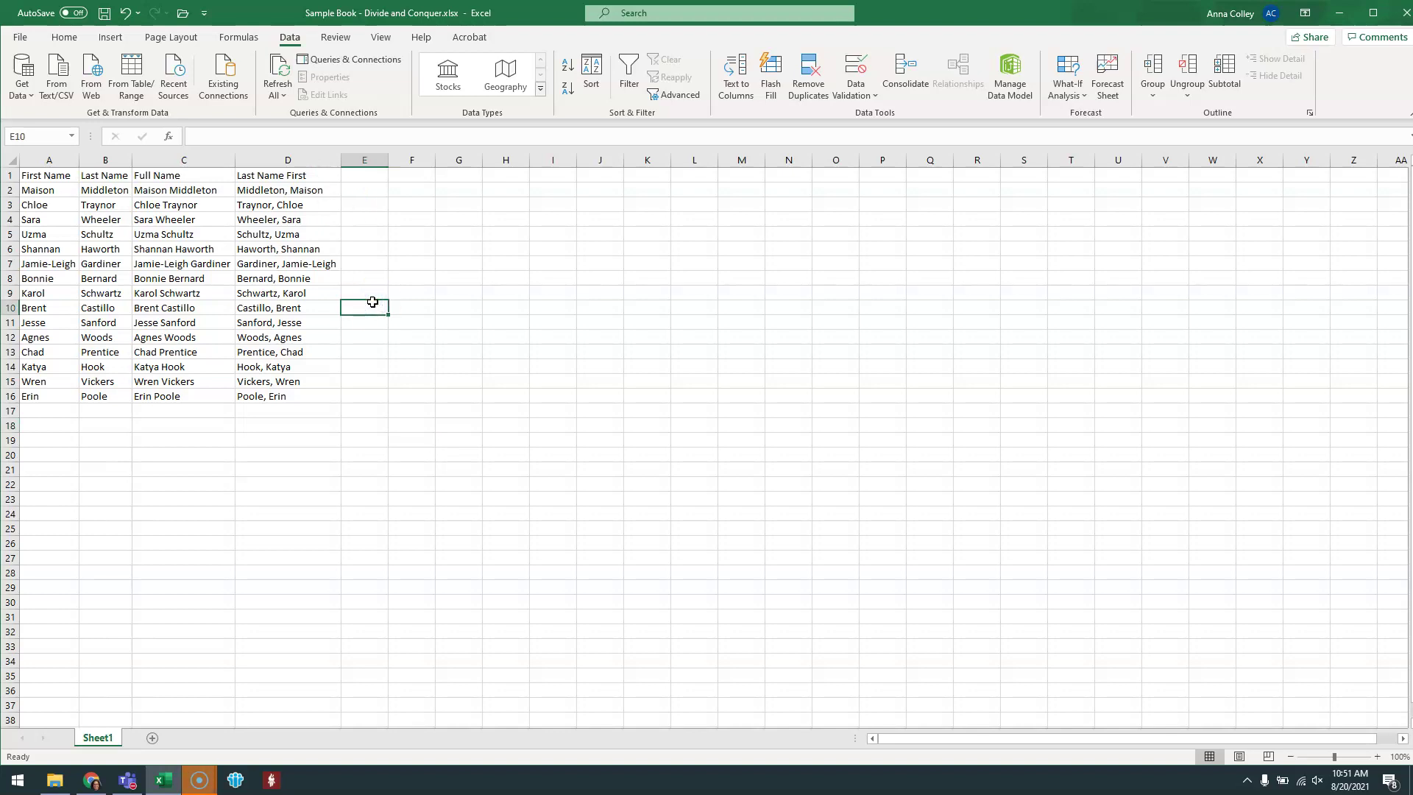
pyautogui.click(735, 73)
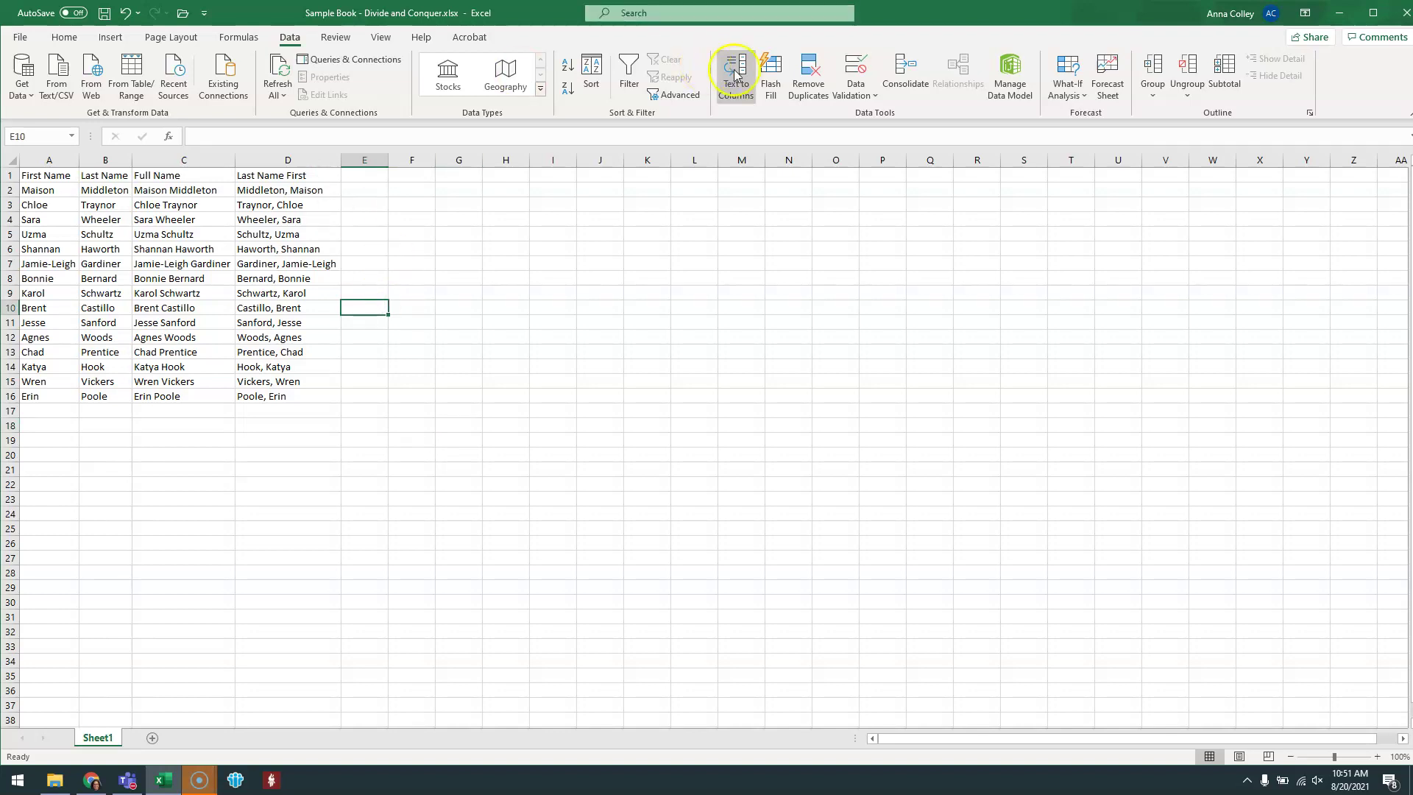
pyautogui.click(175, 191)
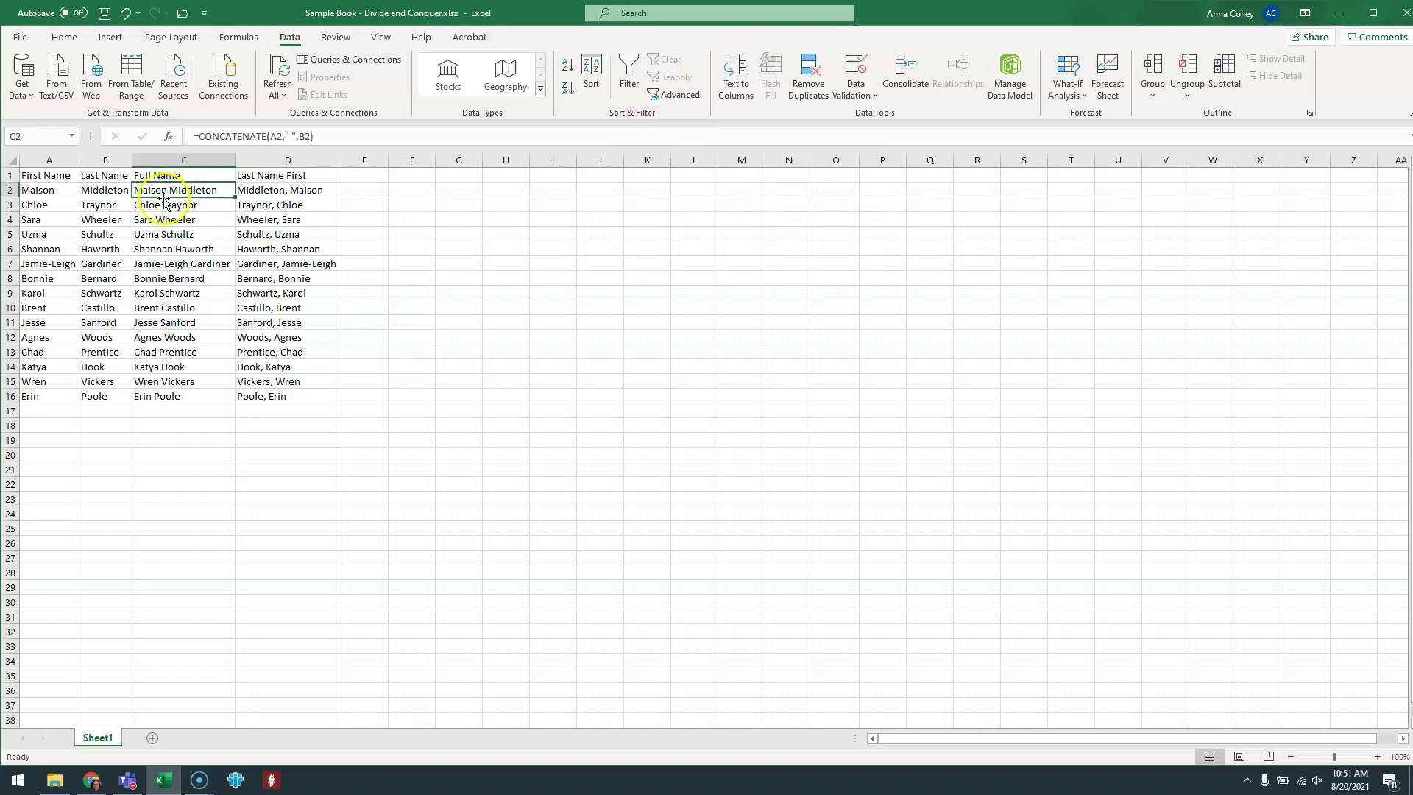